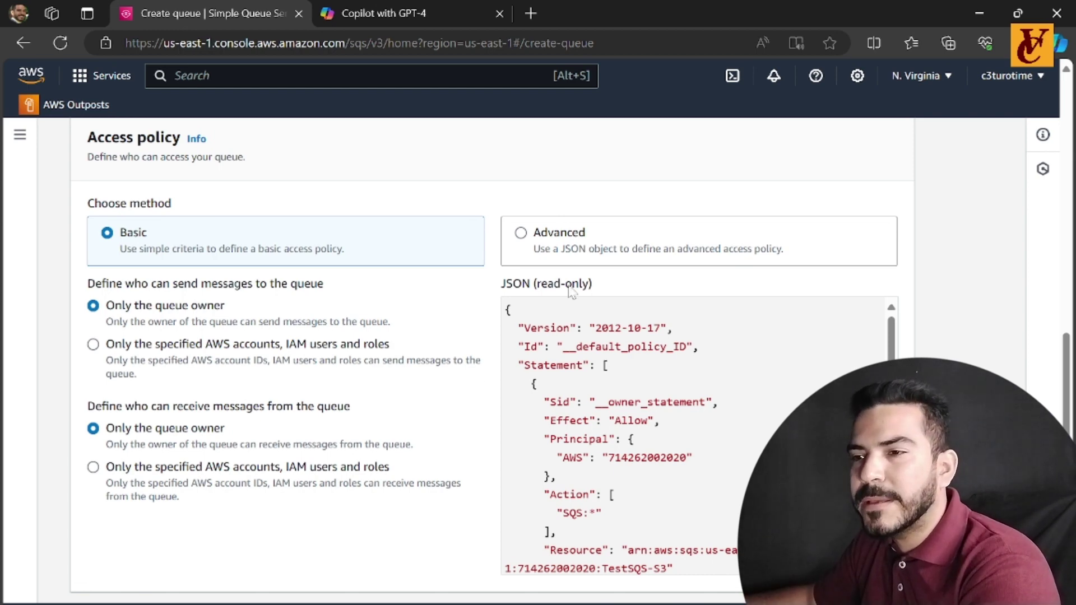
Set the queue's access policy method to Advanced and open the AWS Policy Generator.
{"action": "left_click", "coordinate": [521, 233]}
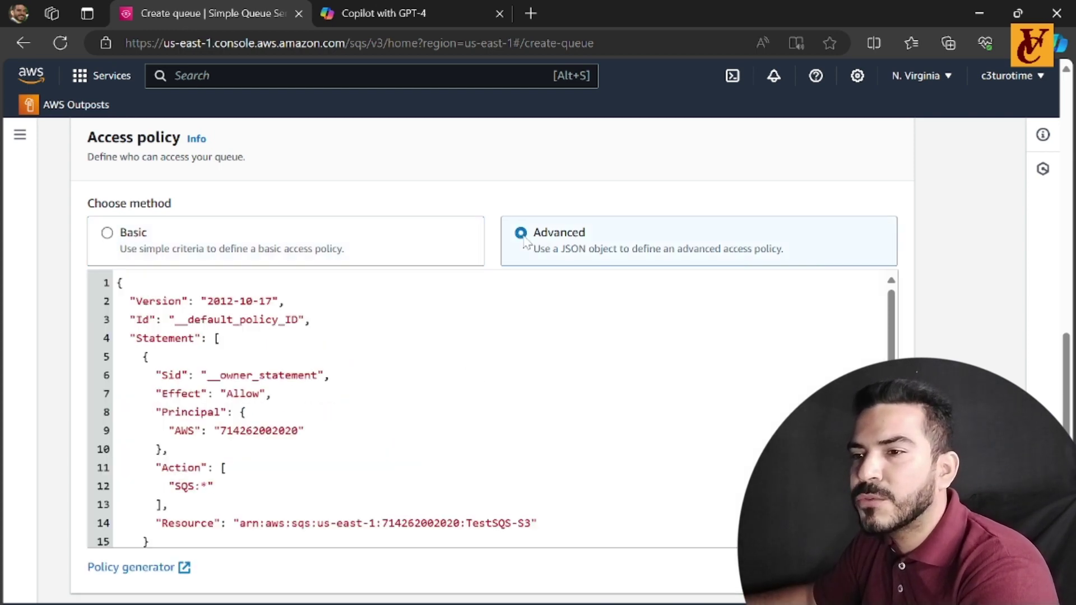
{"action": "scroll", "coordinate": [392, 403], "scroll_direction": "down", "scroll_amount": 1}
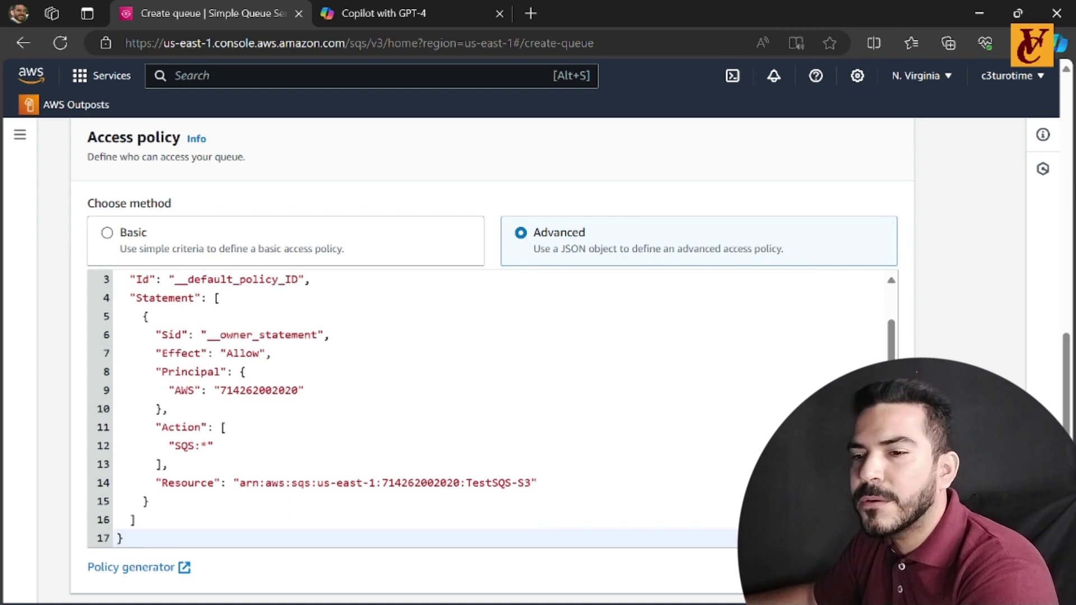
{"action": "left_click", "coordinate": [130, 568]}
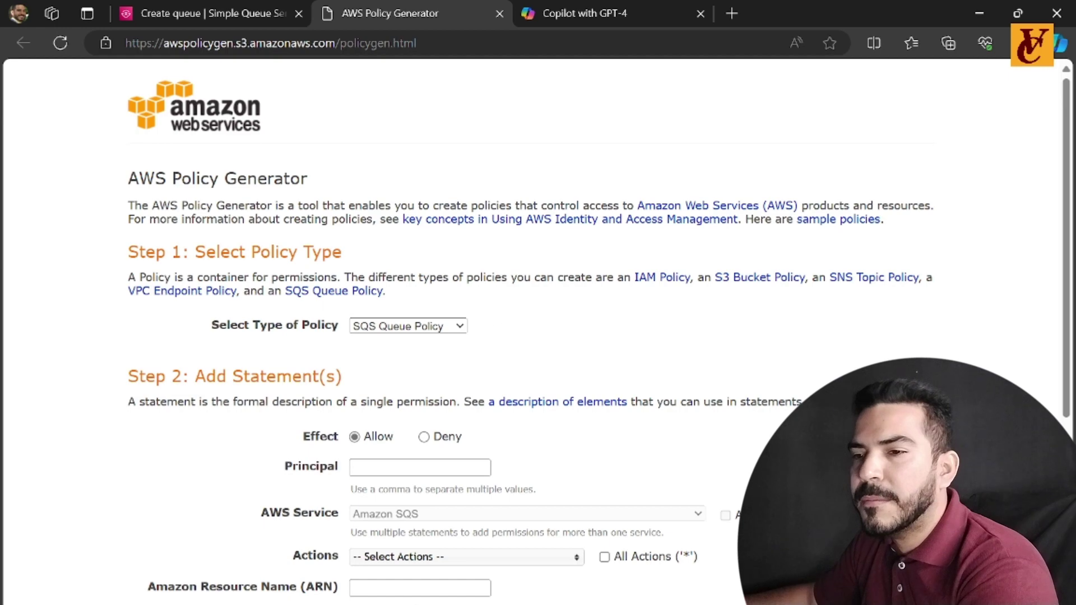
Set the principal of the SQS queue policy statement to *.
{"action": "scroll", "coordinate": [307, 269], "scroll_direction": "down", "scroll_amount": 3}
{"action": "scroll", "coordinate": [284, 280], "scroll_direction": "up", "scroll_amount": 1}
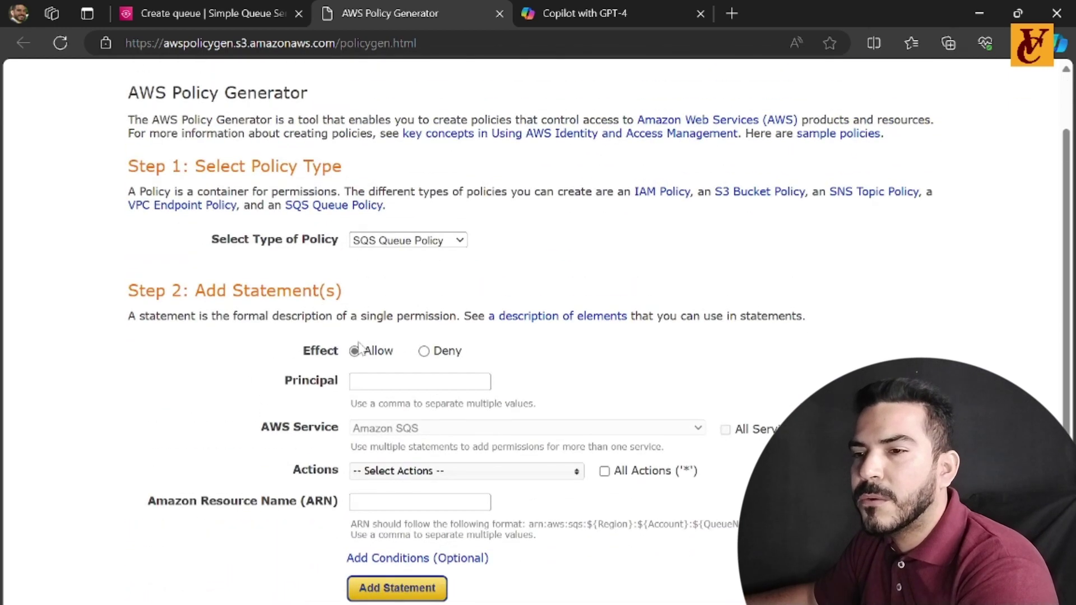
{"action": "left_click", "coordinate": [367, 381]}
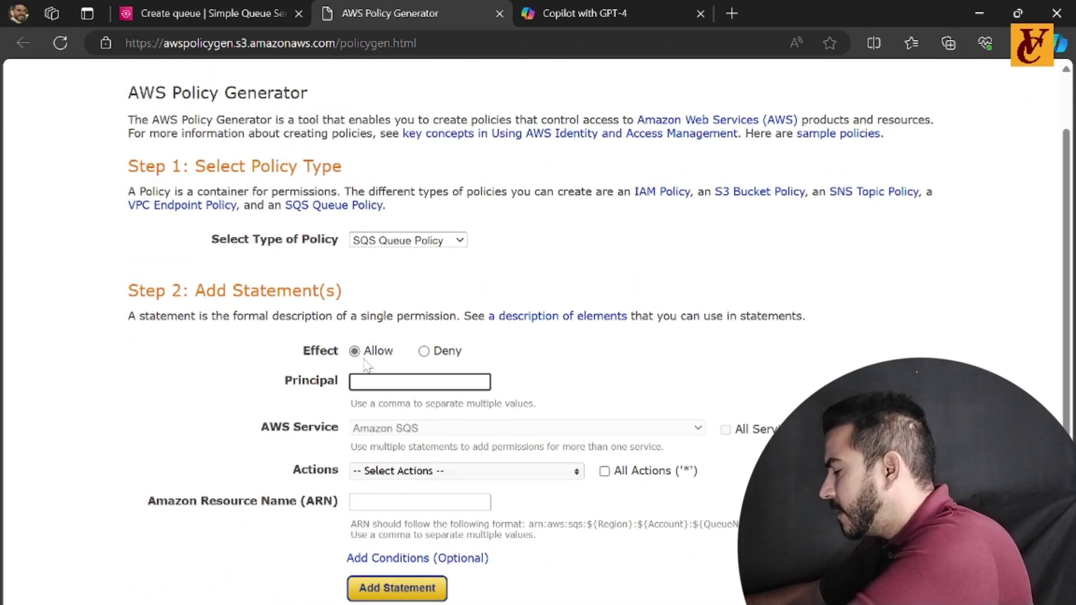
{"action": "type", "text": "*"}
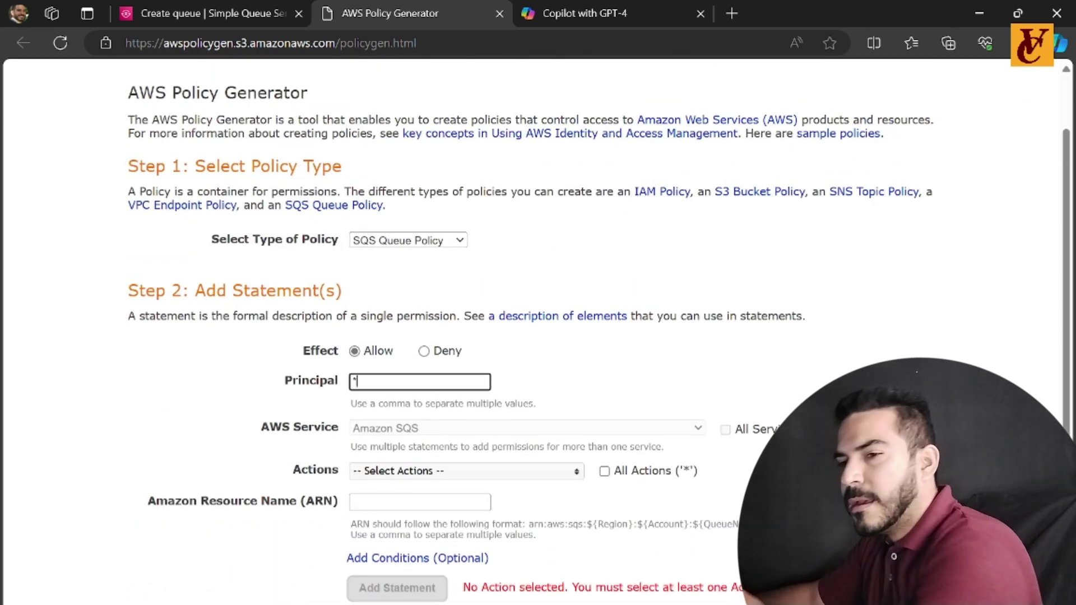
{"action": "left_click", "coordinate": [566, 400]}
Select SendMessage as the action for the policy statement.
{"action": "scroll", "coordinate": [459, 359], "scroll_direction": "down", "scroll_amount": 2}
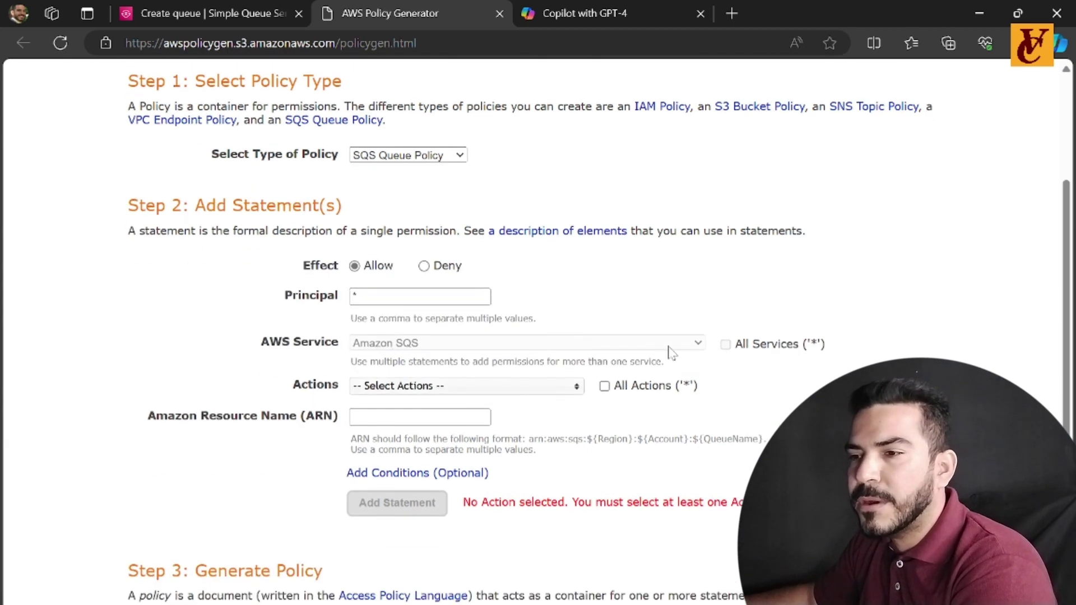
{"action": "left_click", "coordinate": [455, 388]}
{"action": "scroll", "coordinate": [504, 432], "scroll_direction": "down", "scroll_amount": 3}
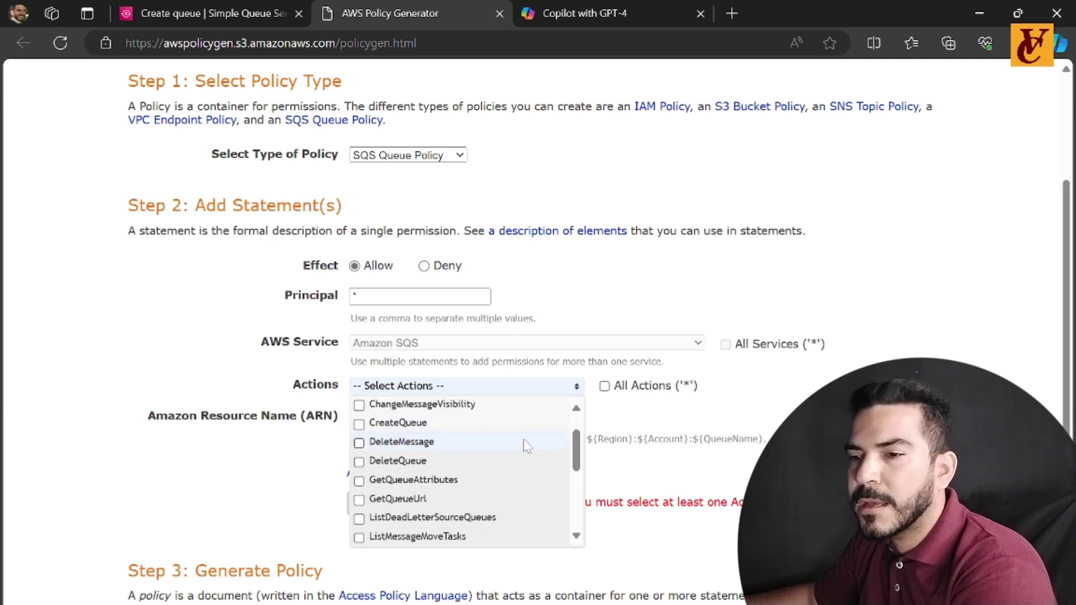
{"action": "scroll", "coordinate": [537, 449], "scroll_direction": "down", "scroll_amount": 5}
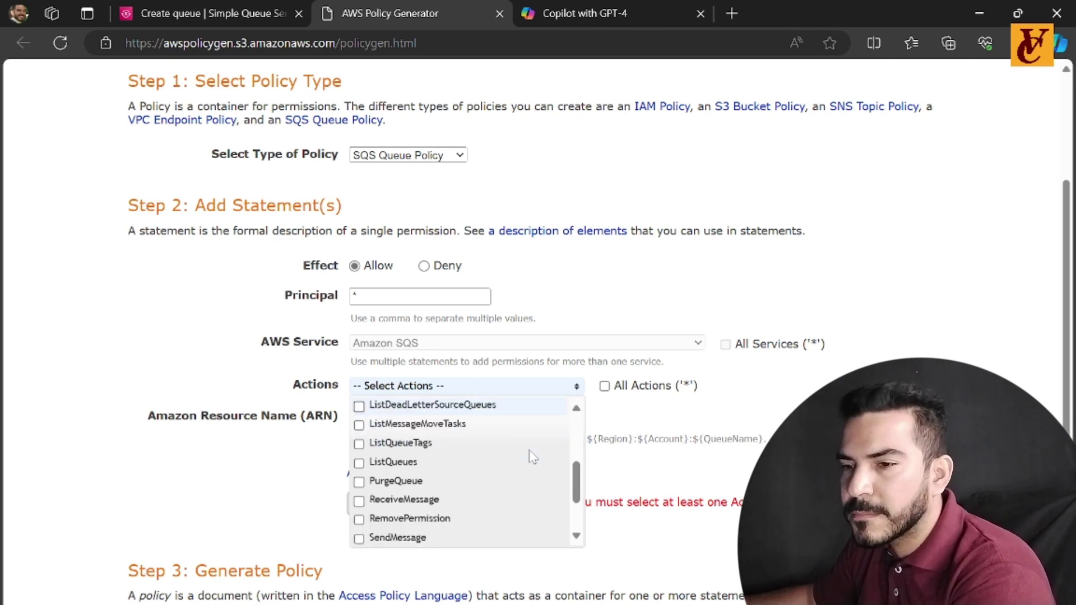
{"action": "left_click", "coordinate": [359, 461]}
{"action": "left_click", "coordinate": [268, 491]}
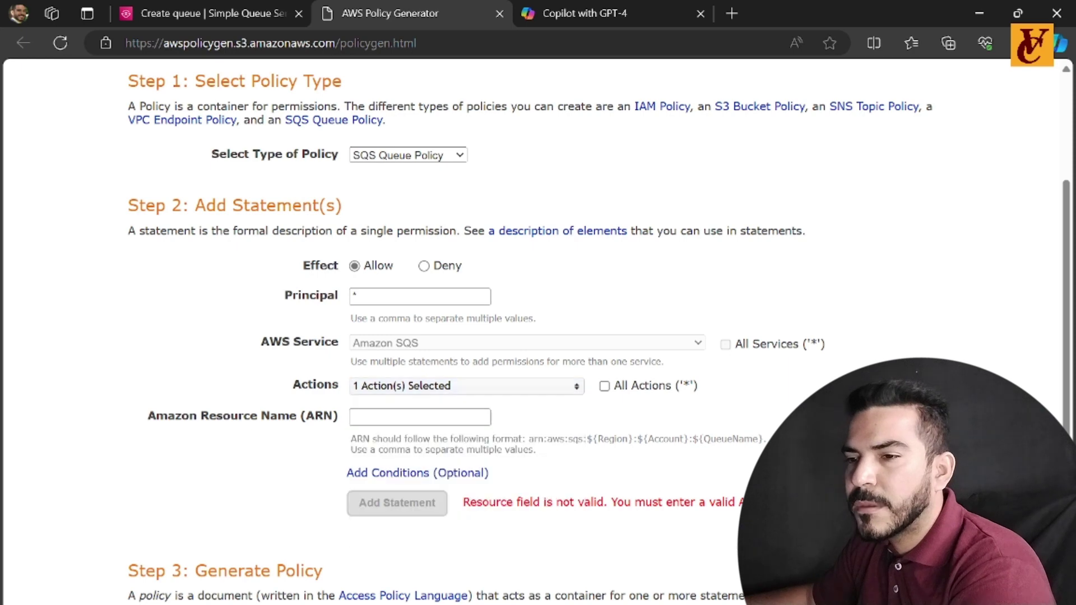
Set the statement's Amazon Resource Name (ARN) to *.
{"action": "key", "text": "Tab"}
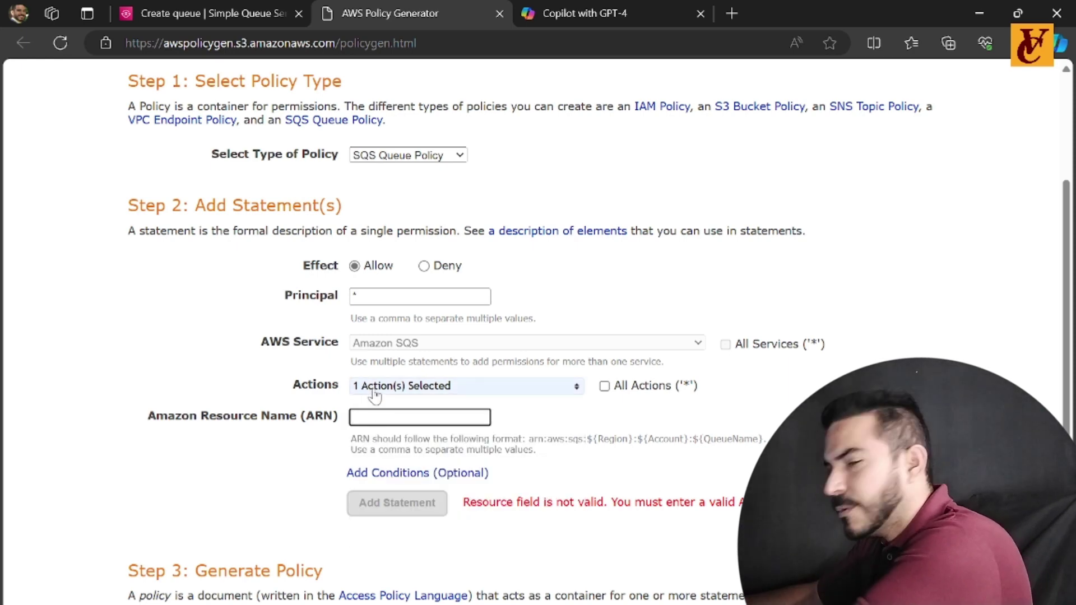
{"action": "type", "text": "*"}
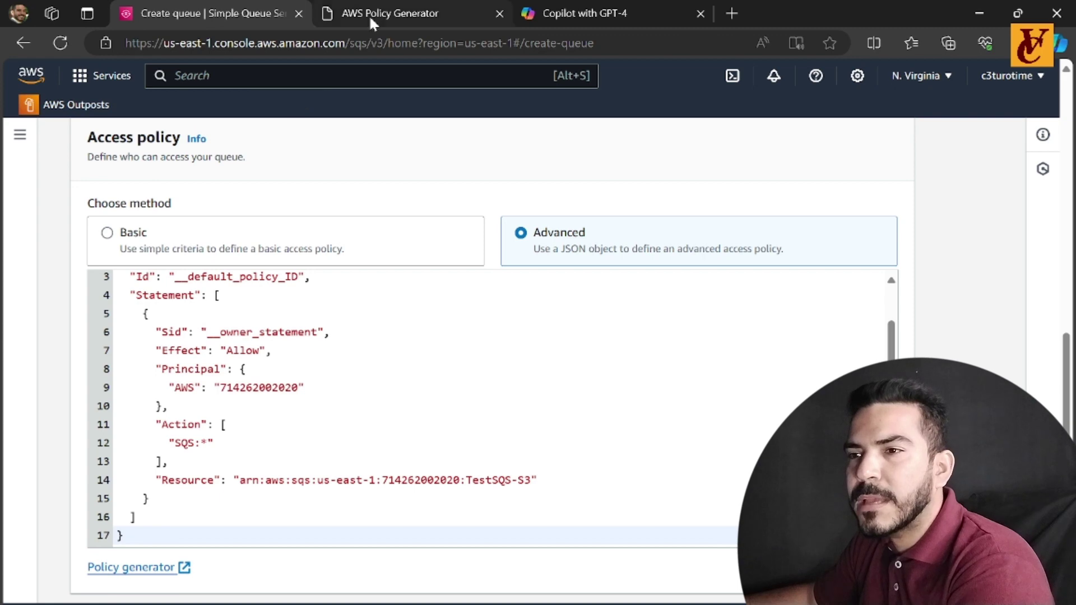
{"action": "left_click", "coordinate": [369, 14]}
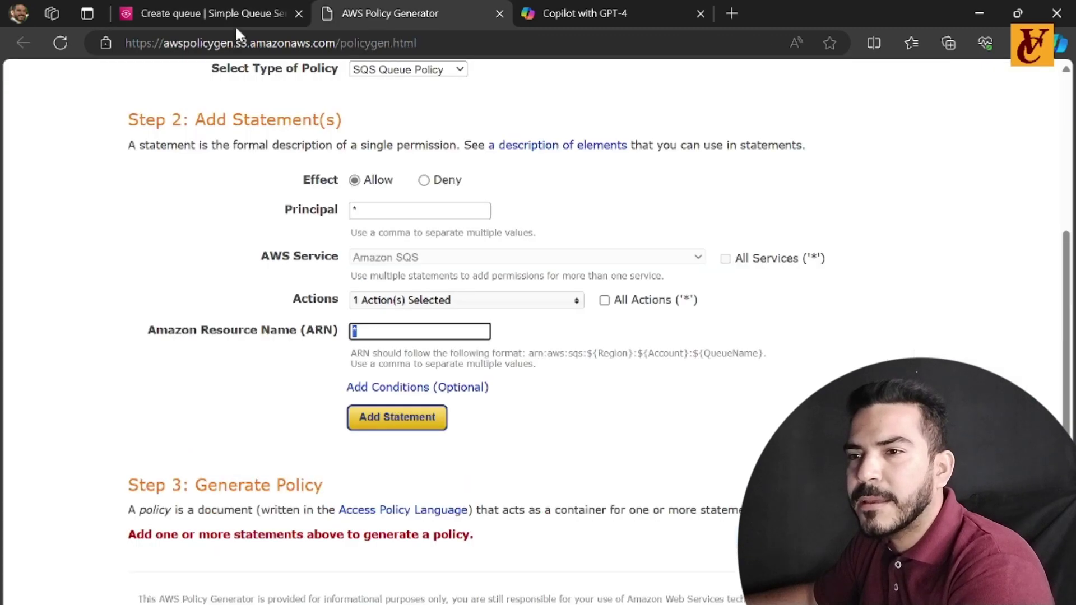
Duplicate the queue creation page in a new browser tab and open the S3 service there.
{"action": "left_click", "coordinate": [264, 15]}
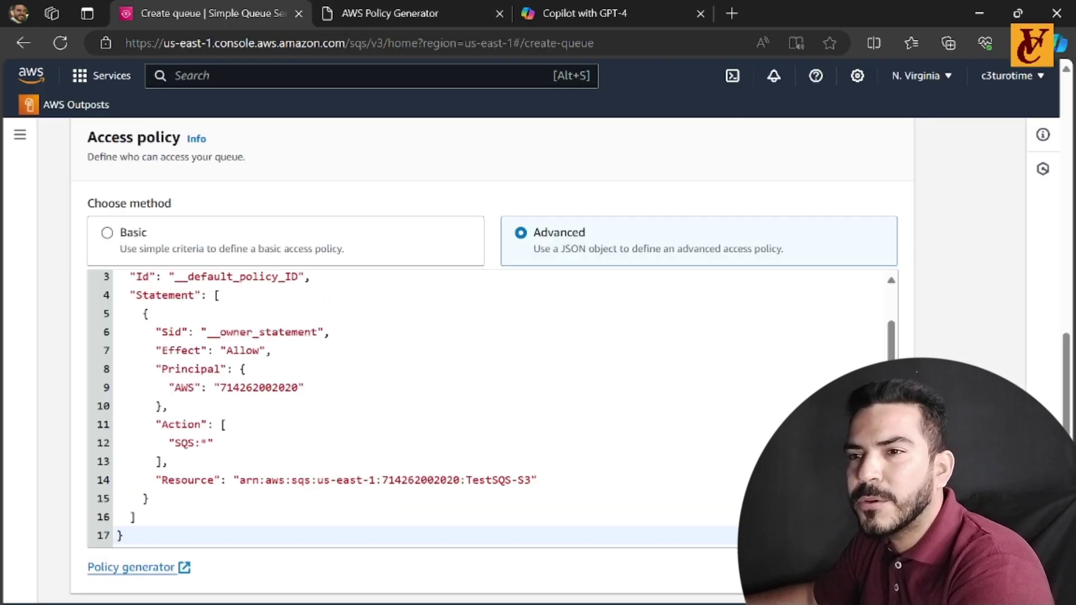
{"action": "right_click", "coordinate": [203, 18]}
{"action": "left_click", "coordinate": [283, 119]}
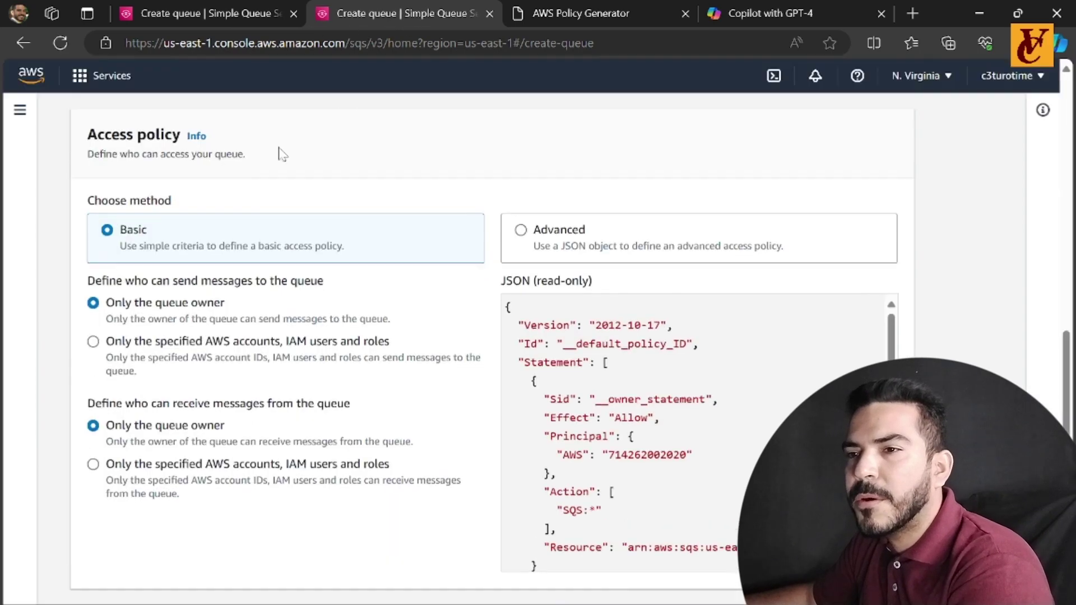
{"action": "scroll", "coordinate": [283, 154], "scroll_direction": "up", "scroll_amount": 20}
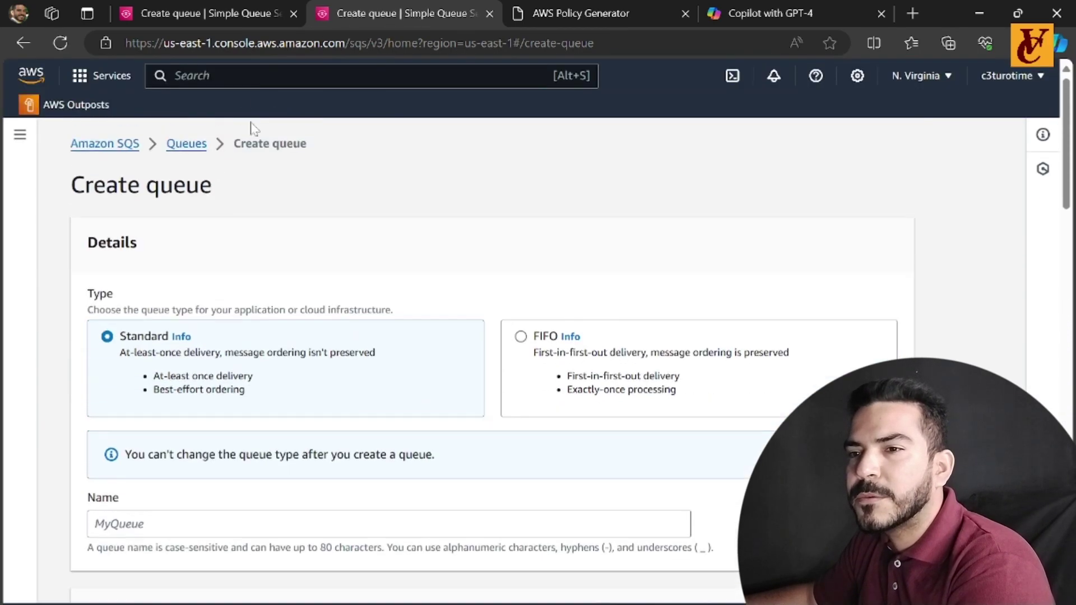
{"action": "left_click", "coordinate": [229, 92]}
{"action": "type", "text": "s3"}
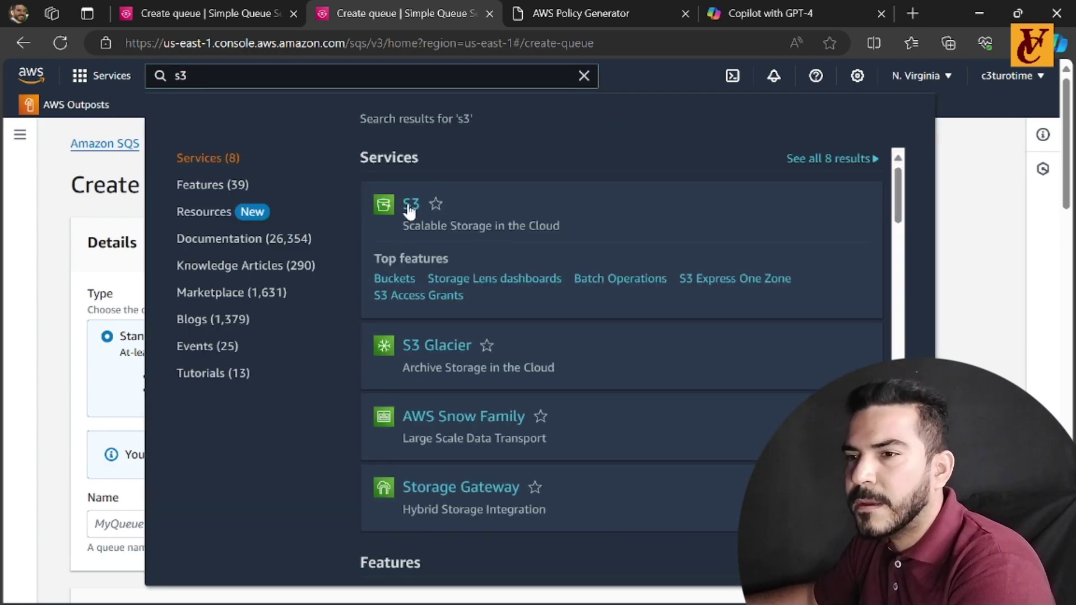
{"action": "left_click", "coordinate": [393, 193]}
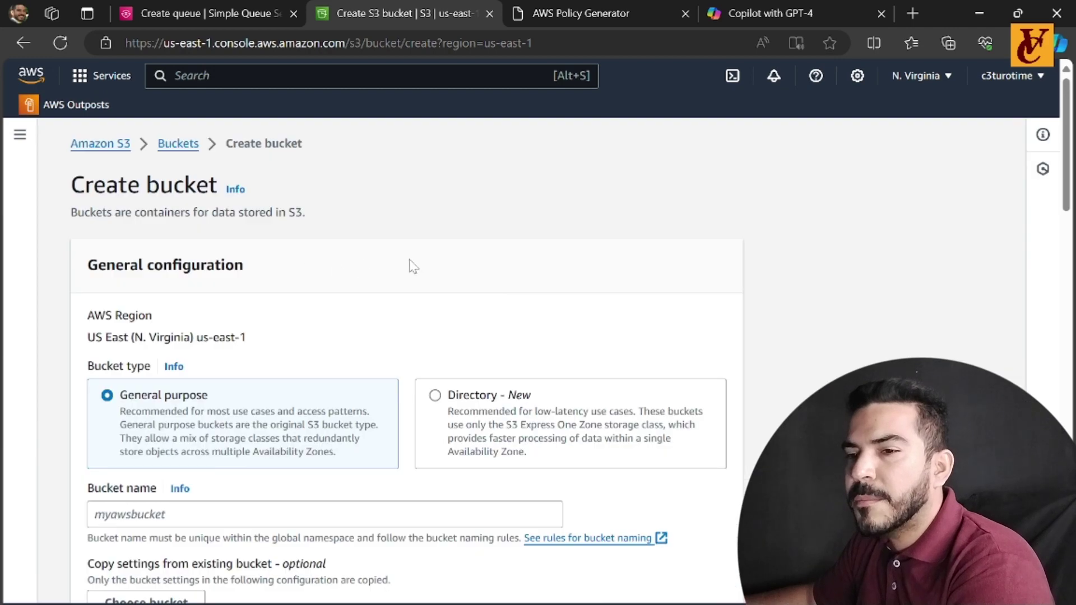
Name the new general purpose bucket ivc.test.s3.sqs.
{"action": "scroll", "coordinate": [355, 268], "scroll_direction": "down", "scroll_amount": 3}
{"action": "left_click", "coordinate": [319, 343]}
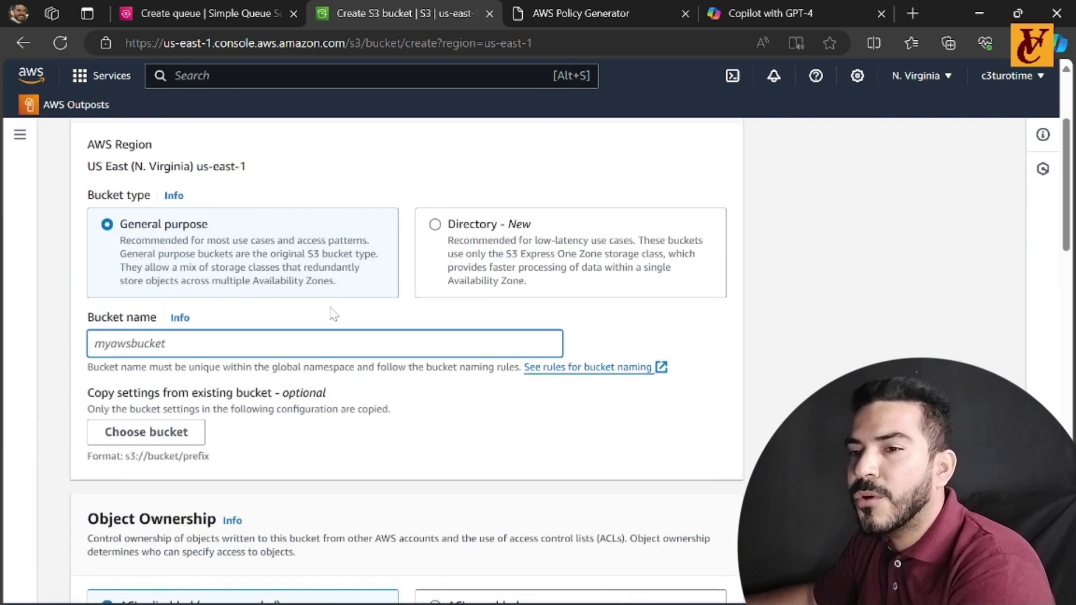
{"action": "type", "text": "ivc."}
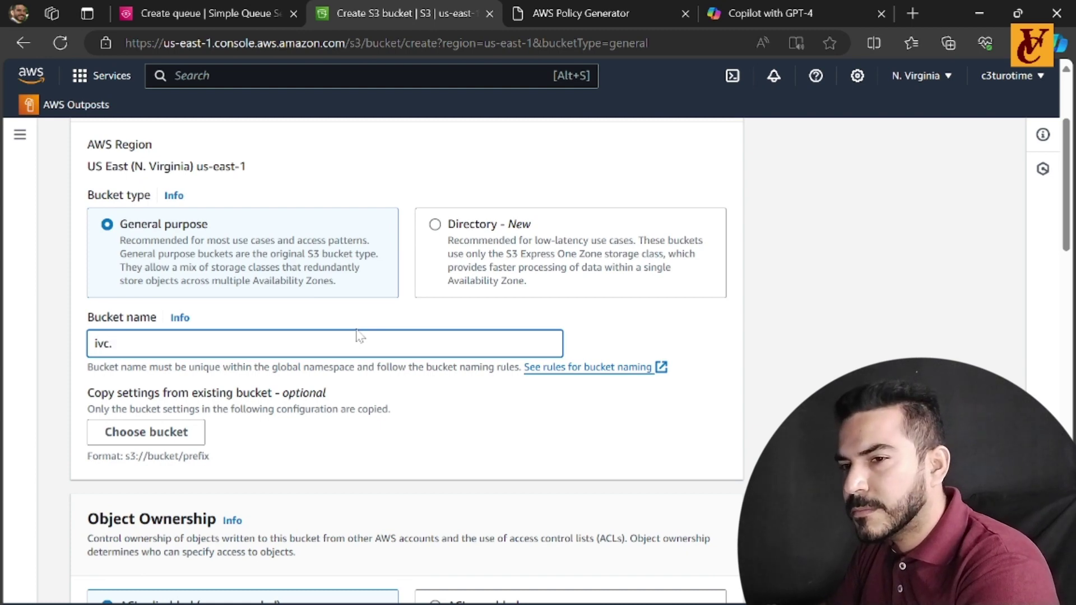
{"action": "type", "text": "test.s3.sqs"}
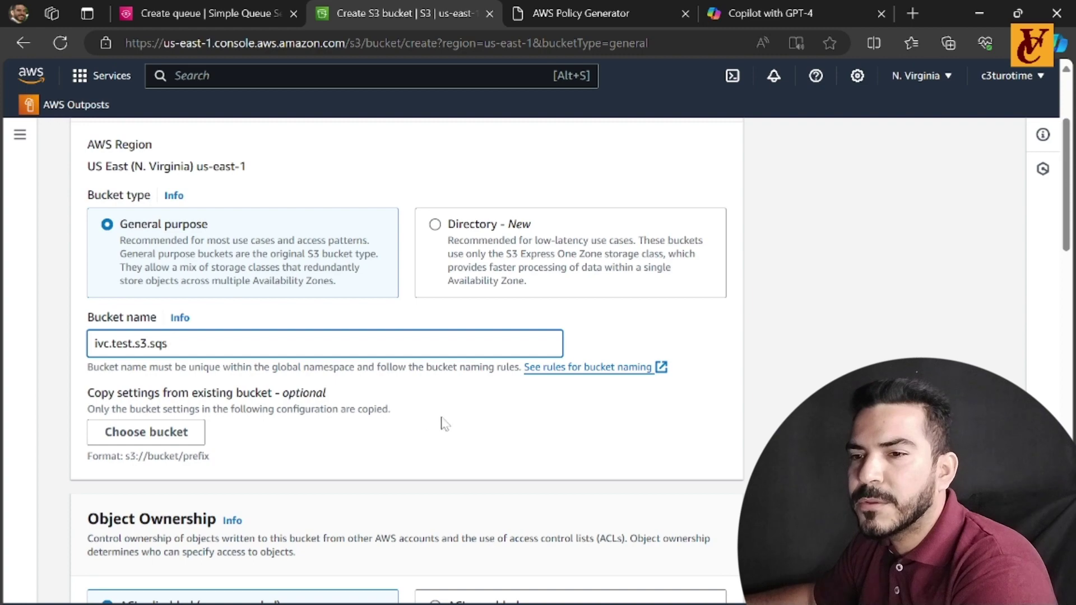
Keep the default ownership, public access and encryption settings and create the bucket.
{"action": "scroll", "coordinate": [480, 446], "scroll_direction": "down", "scroll_amount": 2}
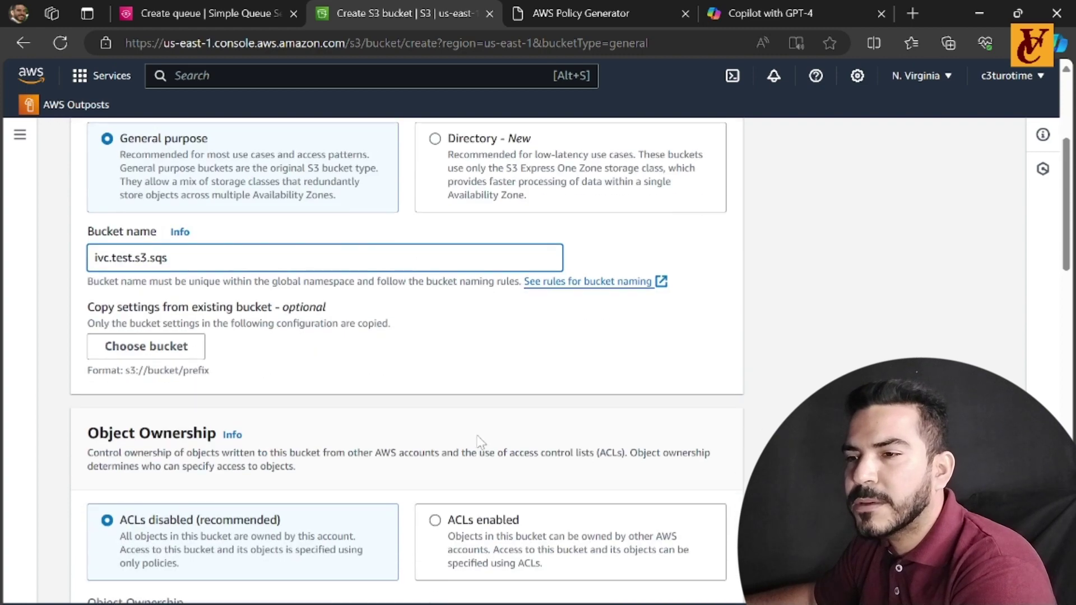
{"action": "scroll", "coordinate": [355, 303], "scroll_direction": "down", "scroll_amount": 2}
{"action": "scroll", "coordinate": [358, 302], "scroll_direction": "down", "scroll_amount": 2}
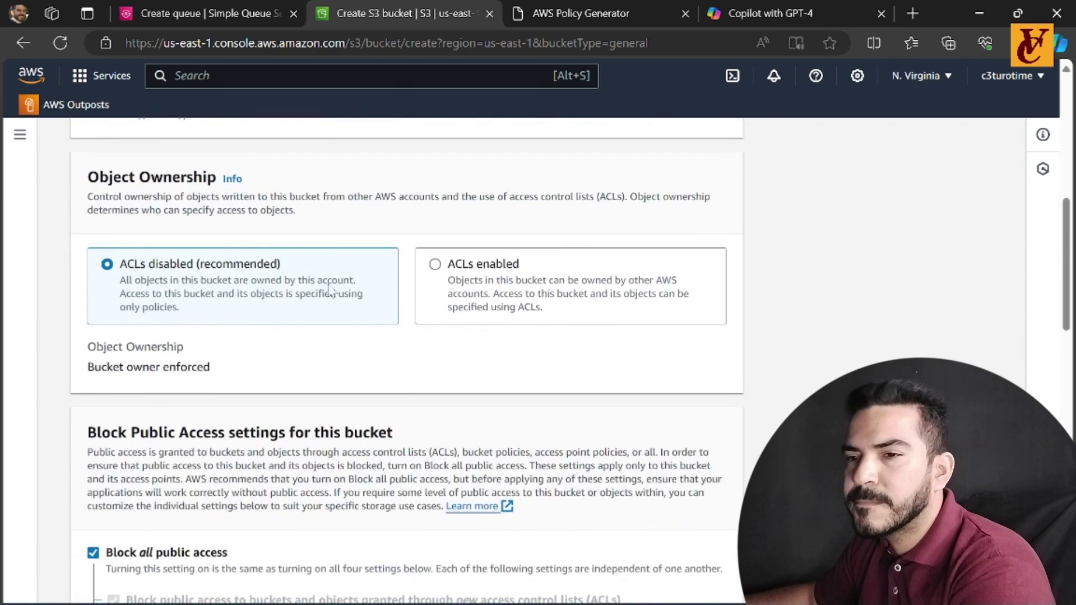
{"action": "scroll", "coordinate": [342, 317], "scroll_direction": "down", "scroll_amount": 12}
{"action": "scroll", "coordinate": [327, 330], "scroll_direction": "down", "scroll_amount": 3}
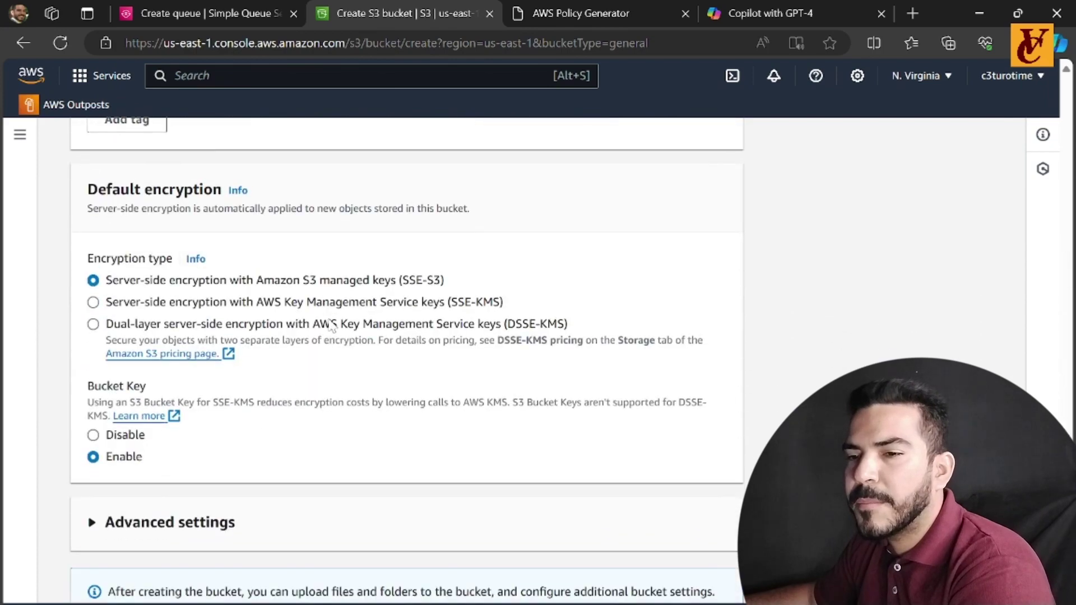
{"action": "left_click", "coordinate": [667, 567]}
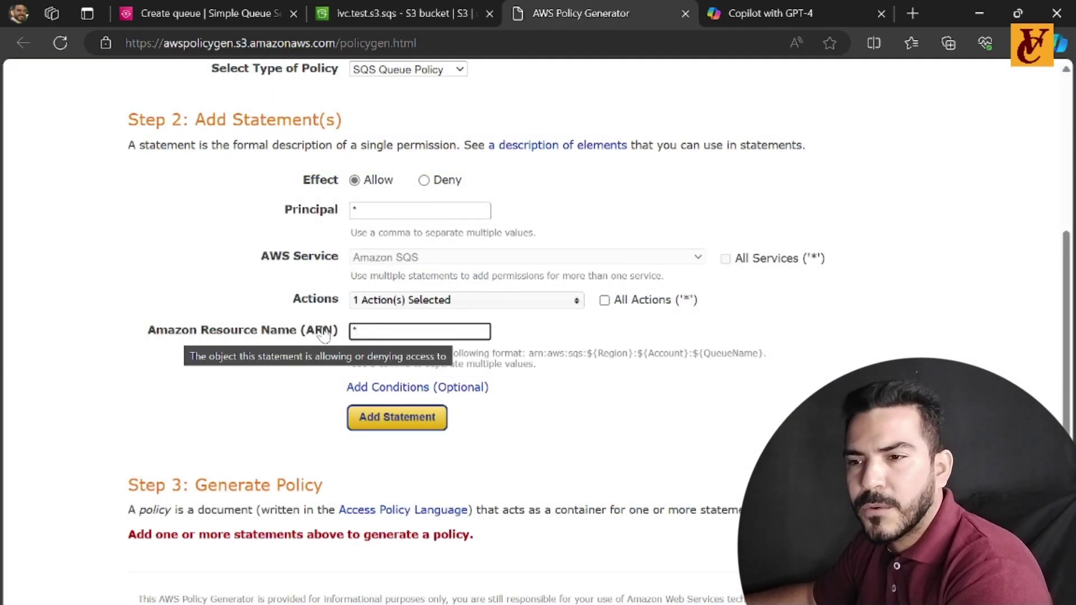
Add the configured Allow statement to the policy in the AWS Policy Generator.
{"action": "left_click", "coordinate": [547, 387]}
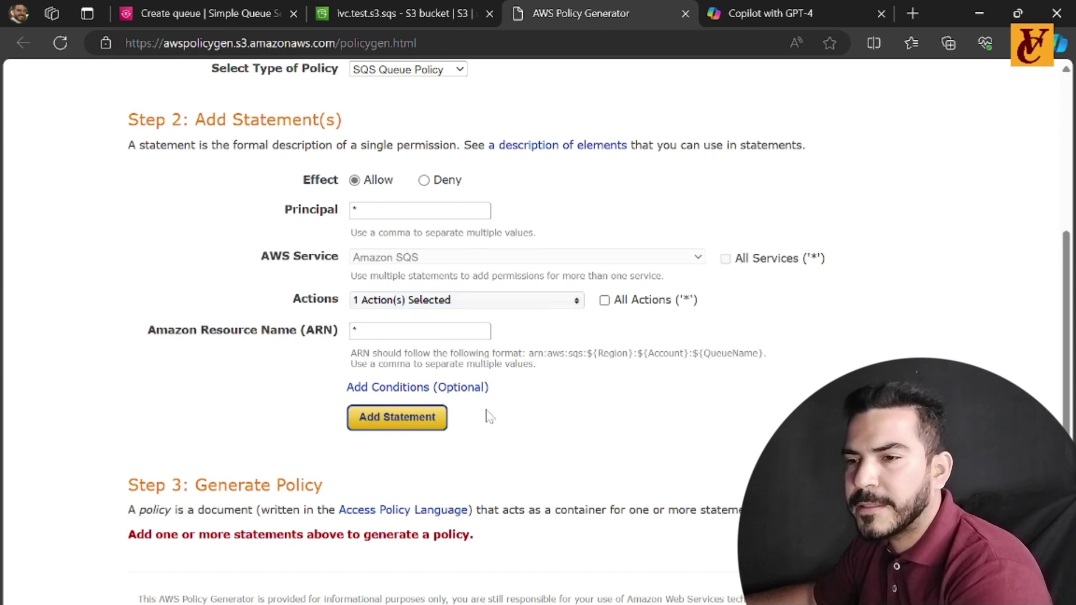
{"action": "left_click", "coordinate": [399, 429]}
{"action": "scroll", "coordinate": [698, 465], "scroll_direction": "down", "scroll_amount": 3}
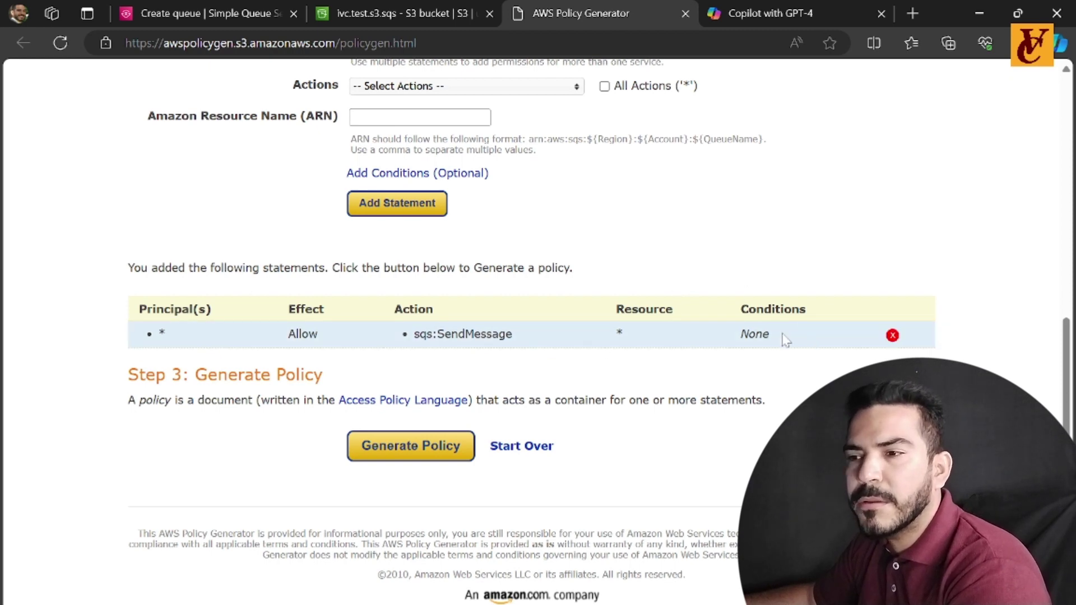
Generate the policy and copy its entire JSON document.
{"action": "left_click", "coordinate": [426, 455]}
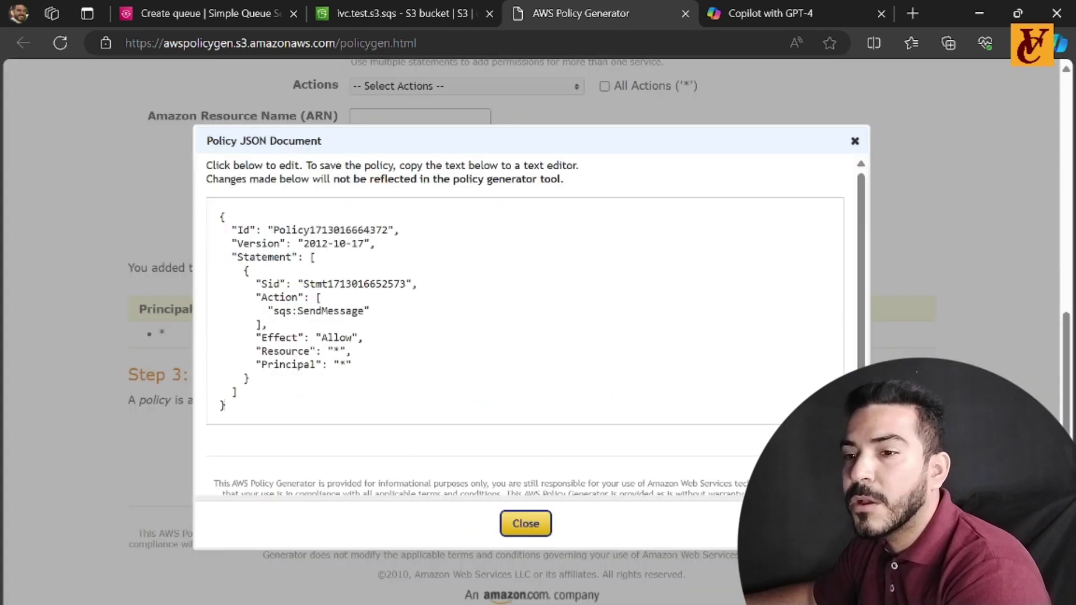
{"action": "left_click_drag", "start_coordinate": [225, 407], "coordinate": [179, 165]}
{"action": "key", "text": "ctrl+c"}
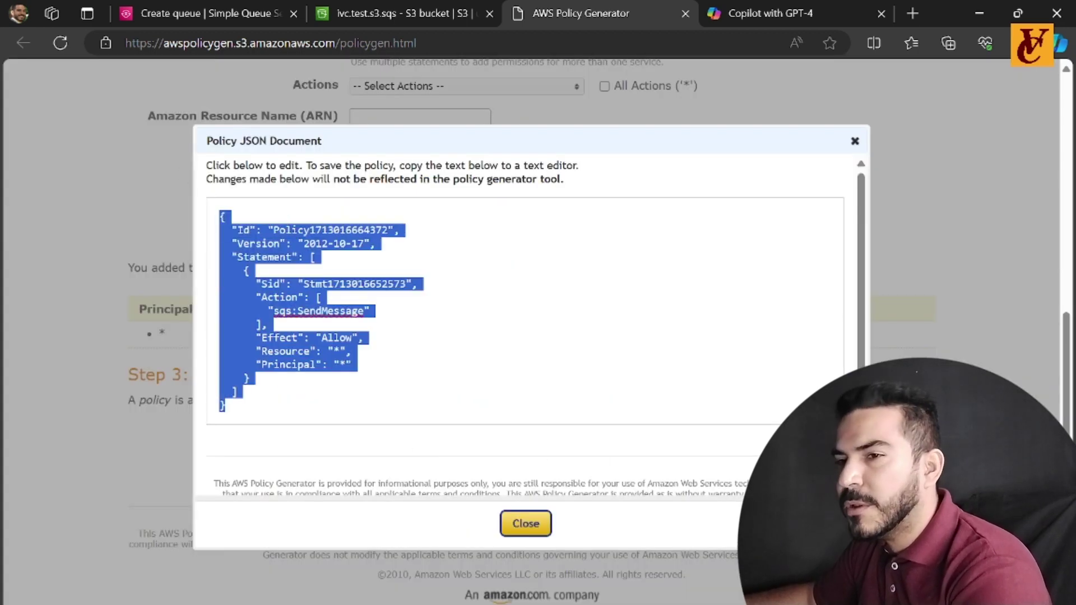
Replace the queue's entire default access policy JSON with the copied policy.
{"action": "left_click", "coordinate": [370, 9]}
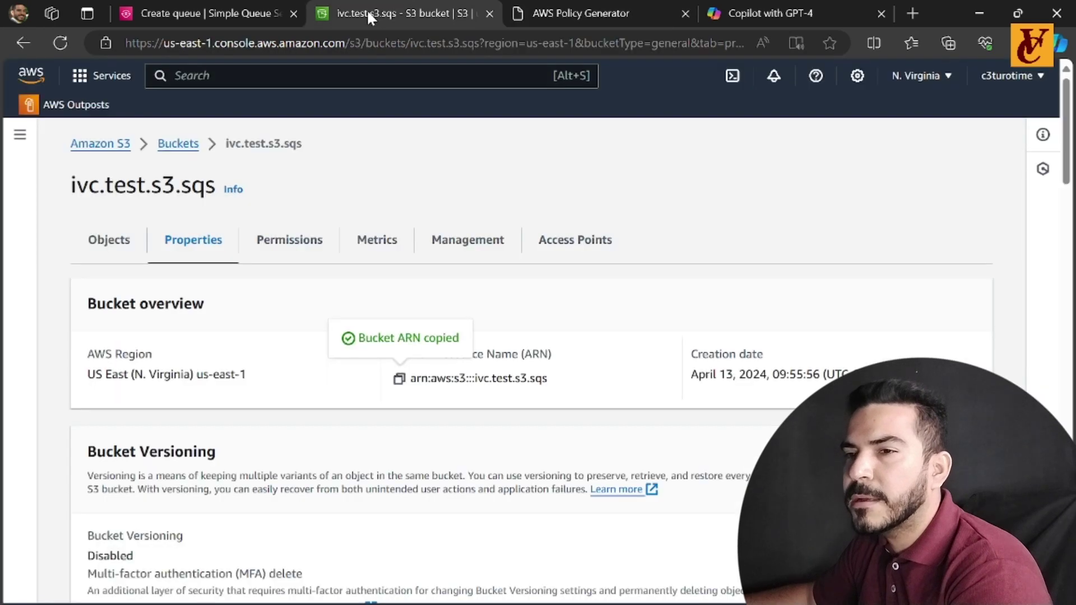
{"action": "left_click", "coordinate": [248, 14]}
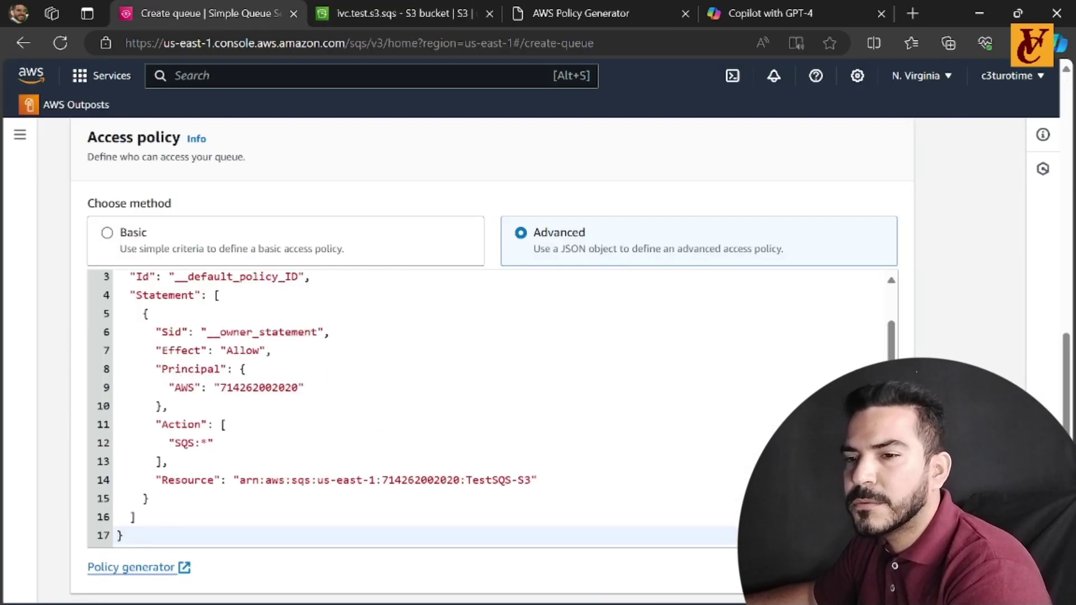
{"action": "left_click_drag", "start_coordinate": [213, 537], "coordinate": [86, 181]}
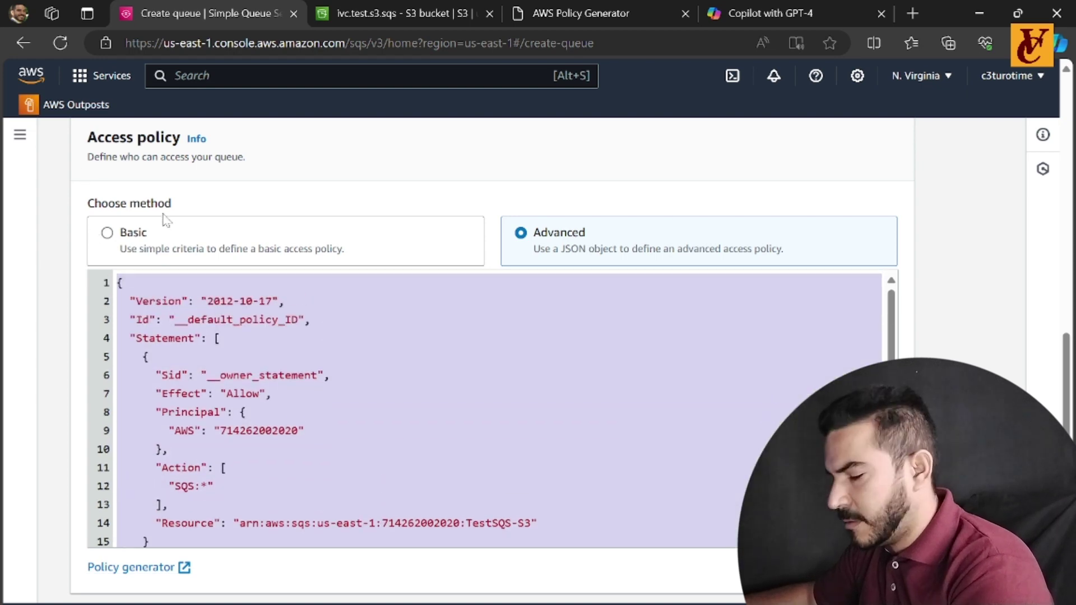
{"action": "key", "text": "ctrl+v"}
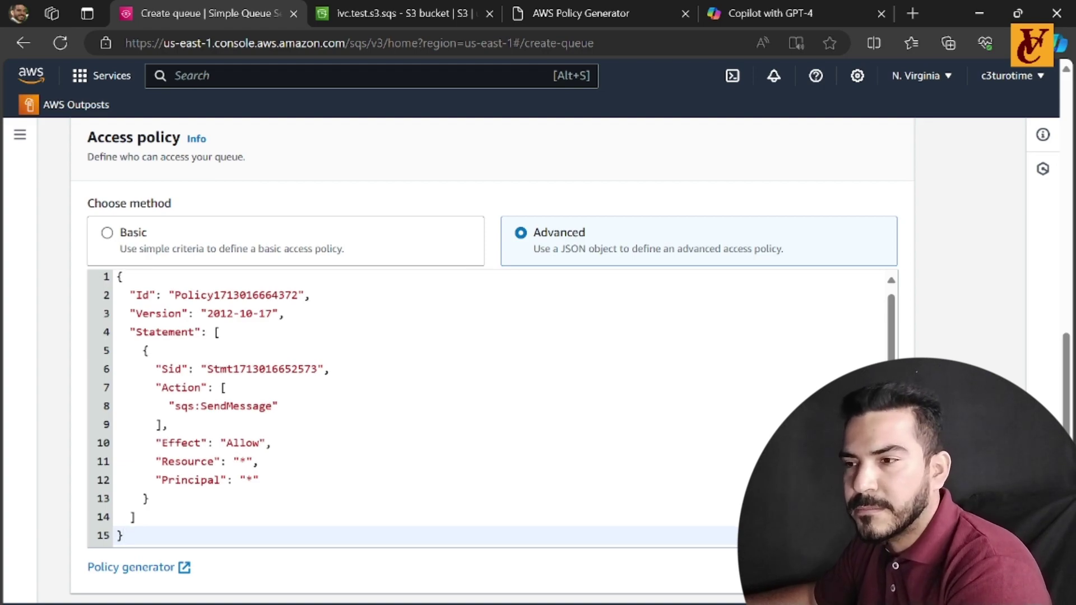
Create the TestSQS-S3 queue and return to the ivc.test.s3.sqs bucket's properties.
{"action": "scroll", "coordinate": [519, 336], "scroll_direction": "up", "scroll_amount": 8}
{"action": "scroll", "coordinate": [519, 336], "scroll_direction": "down", "scroll_amount": 19}
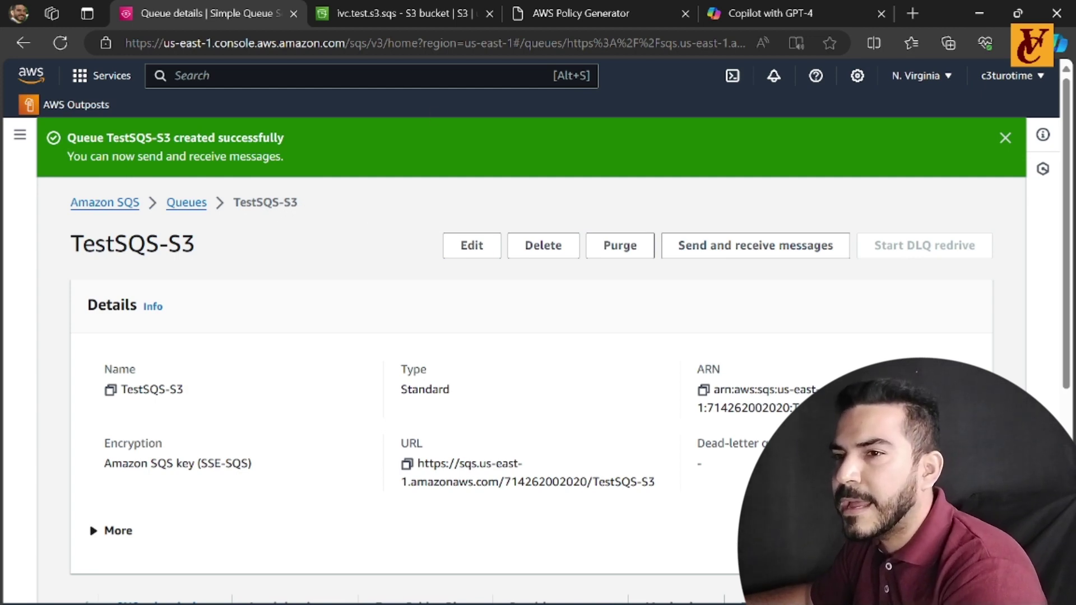
{"action": "left_click", "coordinate": [402, 16]}
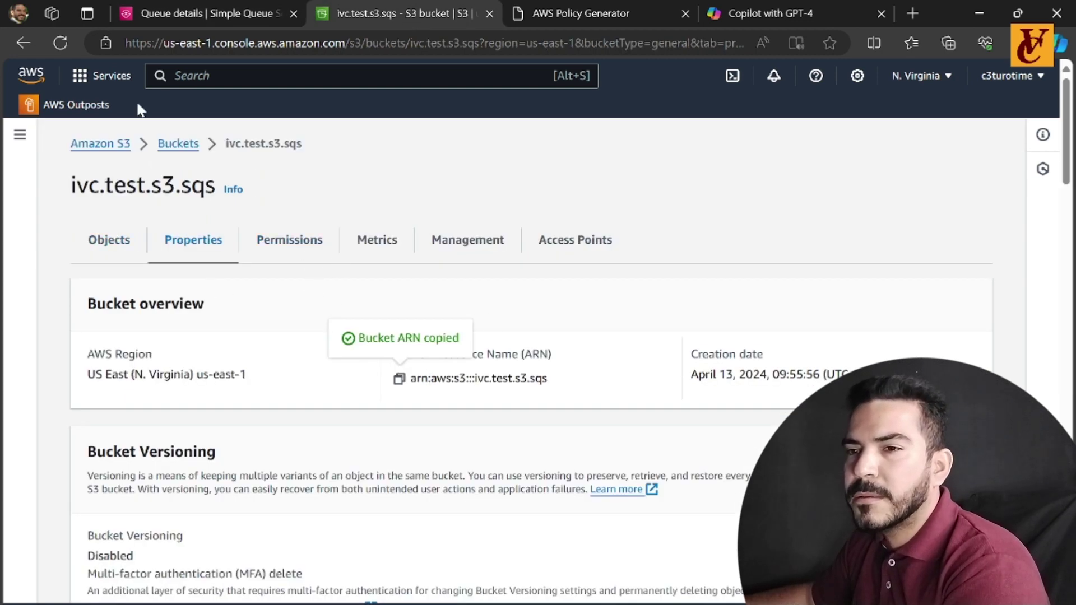
Reopen the ivc.test.s3.sqs bucket's properties from the bucket list and start creating an event notification.
{"action": "left_click", "coordinate": [178, 144]}
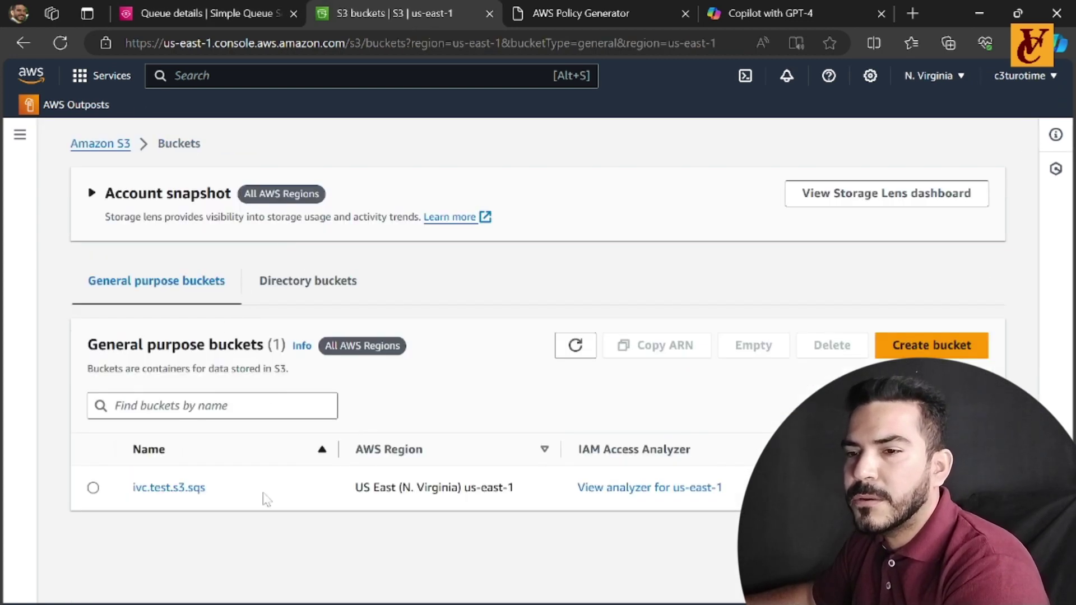
{"action": "left_click", "coordinate": [167, 488]}
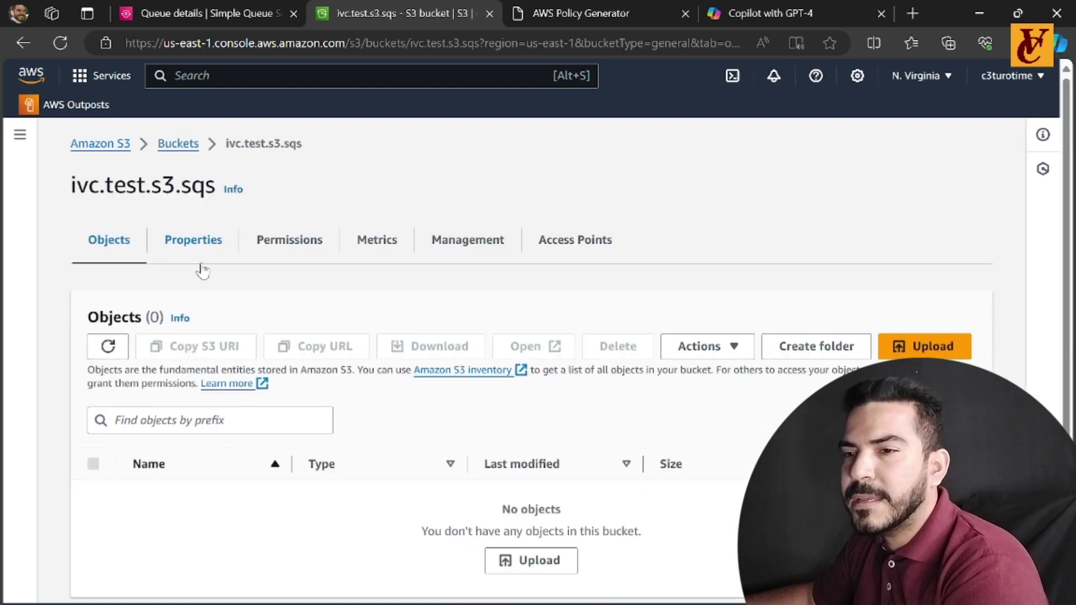
{"action": "left_click", "coordinate": [203, 247]}
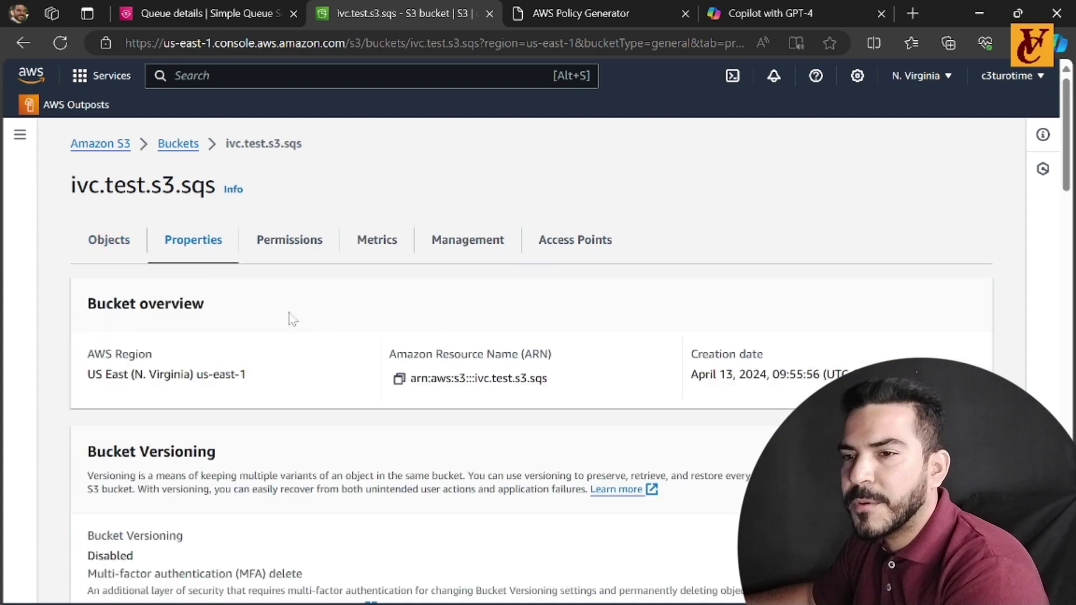
{"action": "scroll", "coordinate": [387, 313], "scroll_direction": "down", "scroll_amount": 15}
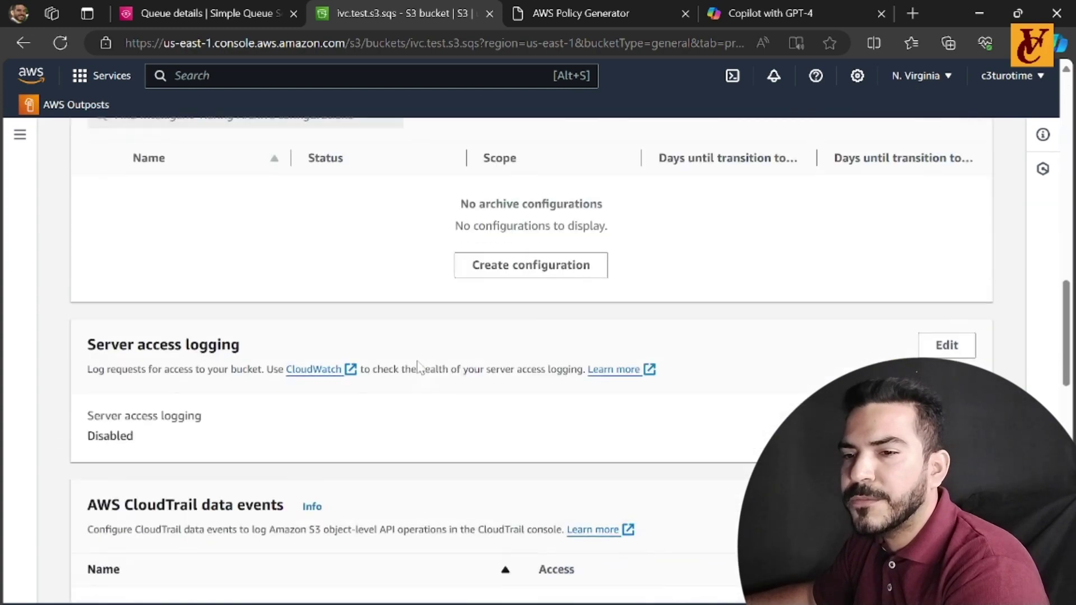
{"action": "scroll", "coordinate": [421, 368], "scroll_direction": "down", "scroll_amount": 15}
{"action": "scroll", "coordinate": [401, 365], "scroll_direction": "up", "scroll_amount": 5}
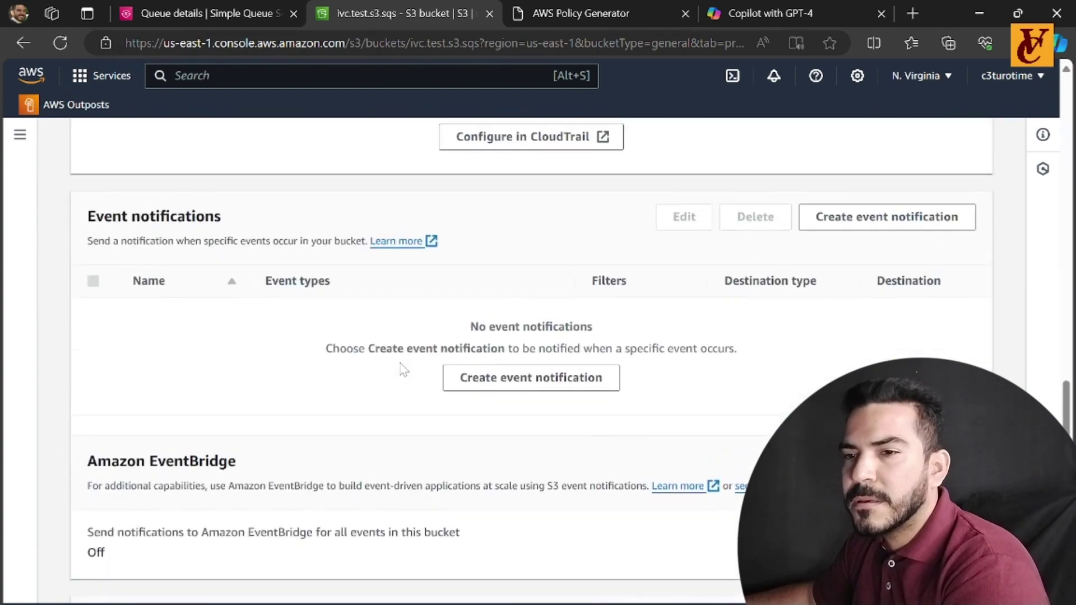
{"action": "left_click", "coordinate": [541, 385]}
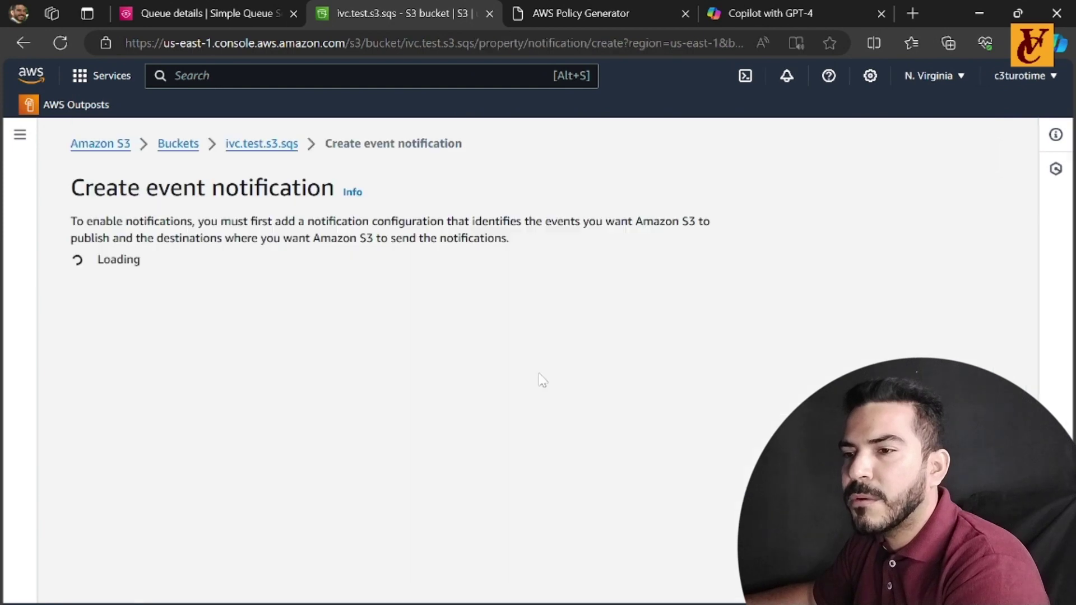
Name the event notification evento1-test.
{"action": "left_click", "coordinate": [96, 364]}
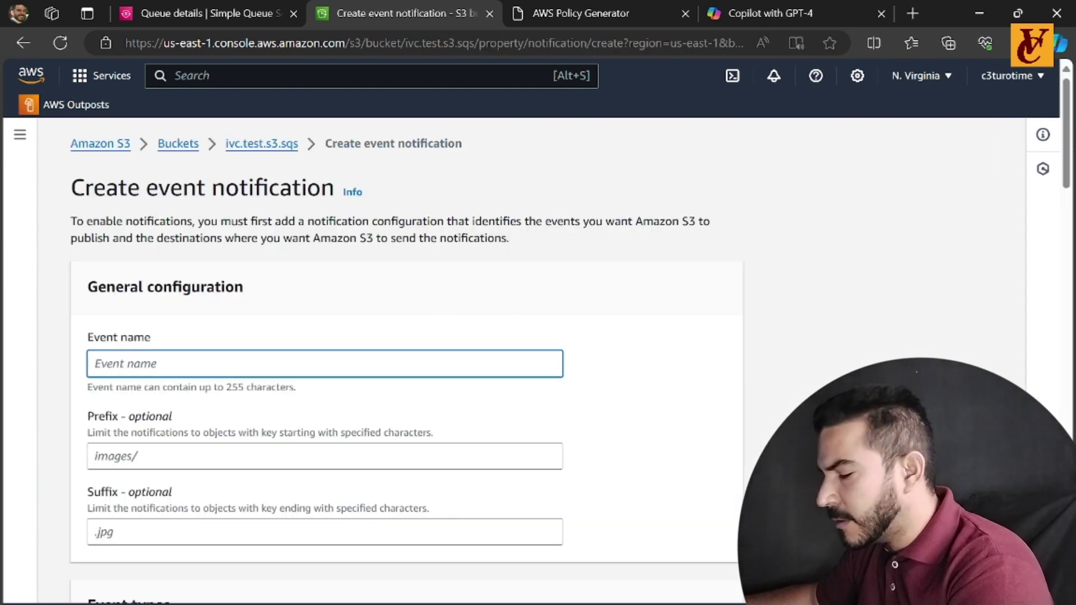
{"action": "type", "text": "evento1"}
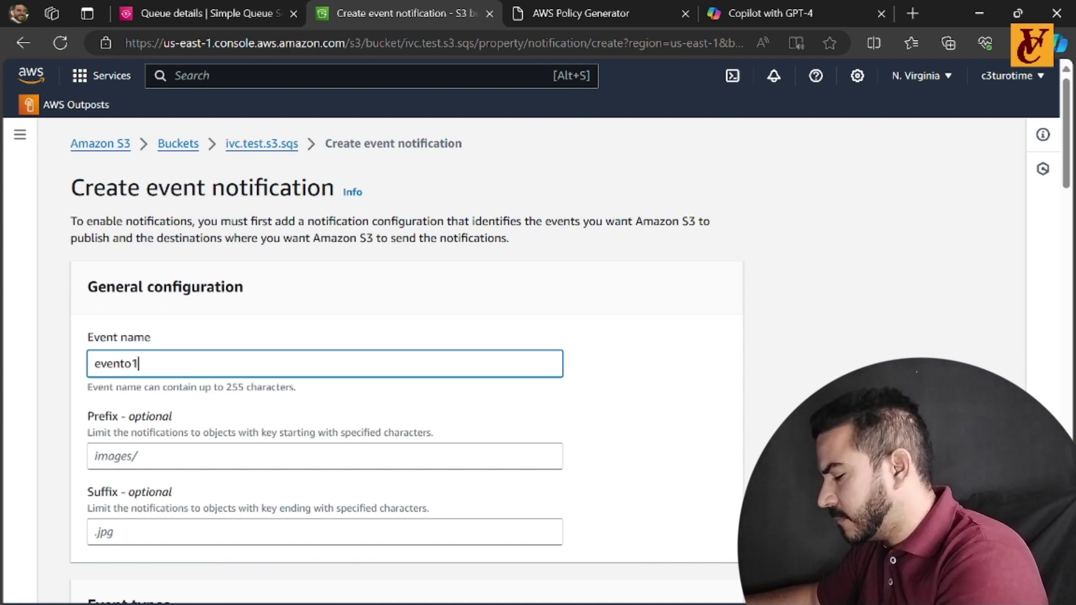
{"action": "type", "text": "-test"}
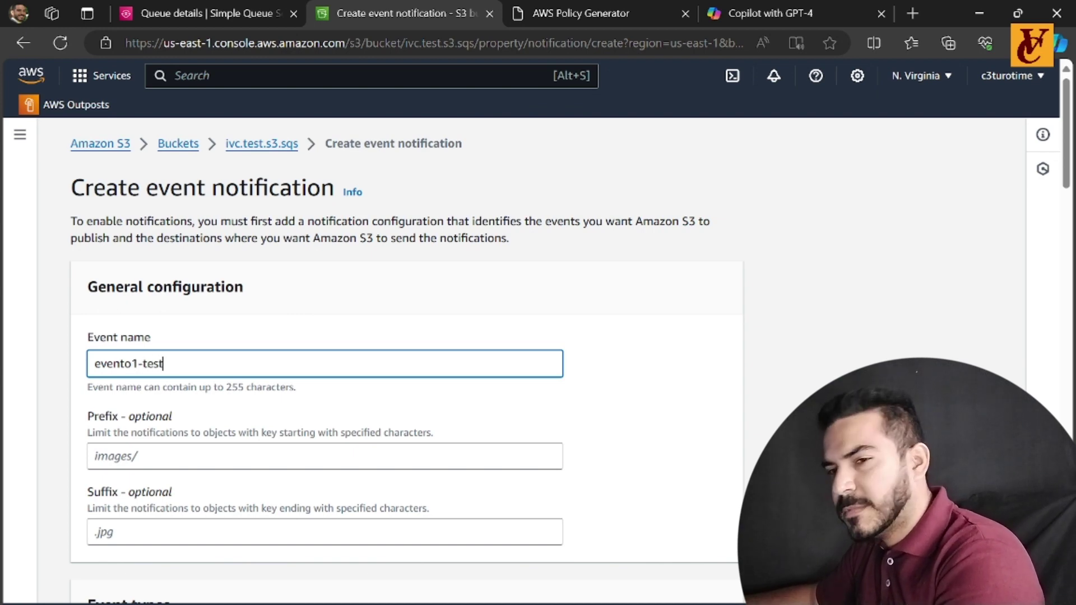
{"action": "left_click", "coordinate": [80, 423]}
Enable all object create events (s3:ObjectCreated:*) as the event type for the notification.
{"action": "scroll", "coordinate": [216, 437], "scroll_direction": "down", "scroll_amount": 2}
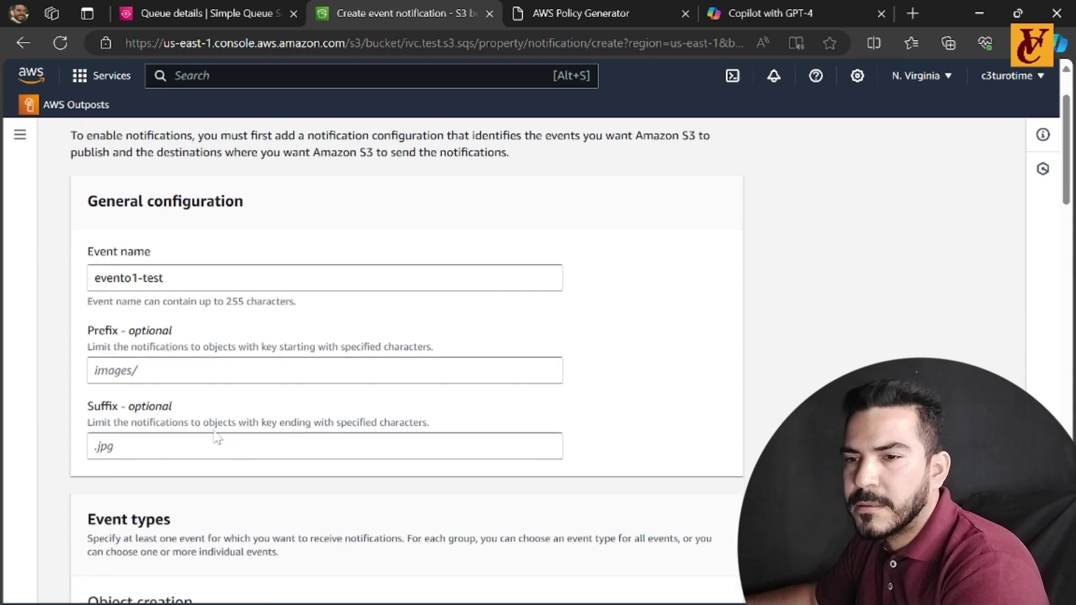
{"action": "scroll", "coordinate": [322, 439], "scroll_direction": "down", "scroll_amount": 5}
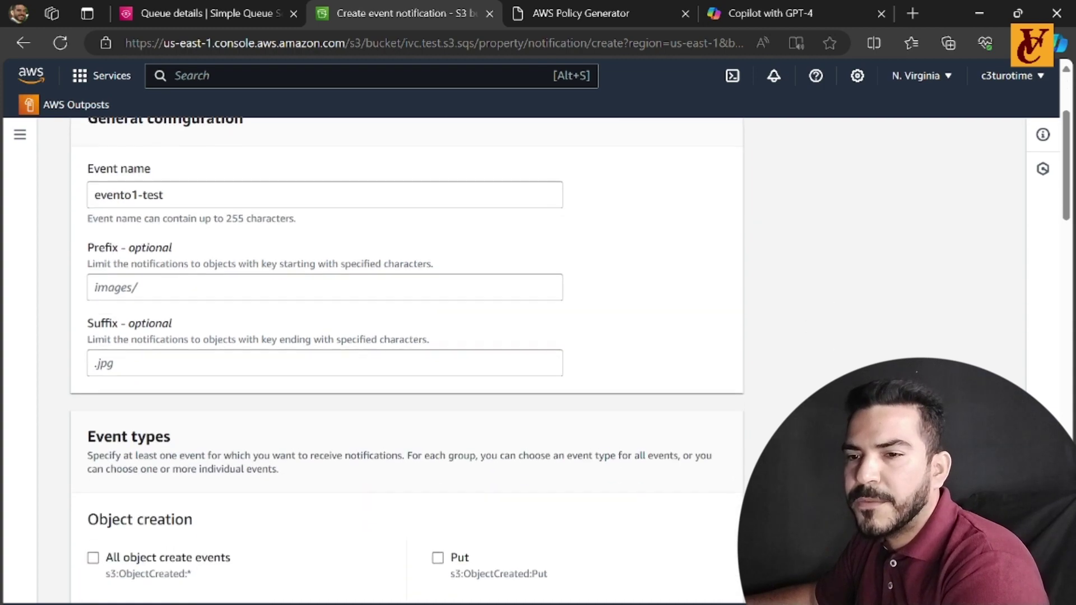
{"action": "scroll", "coordinate": [298, 410], "scroll_direction": "down", "scroll_amount": 3}
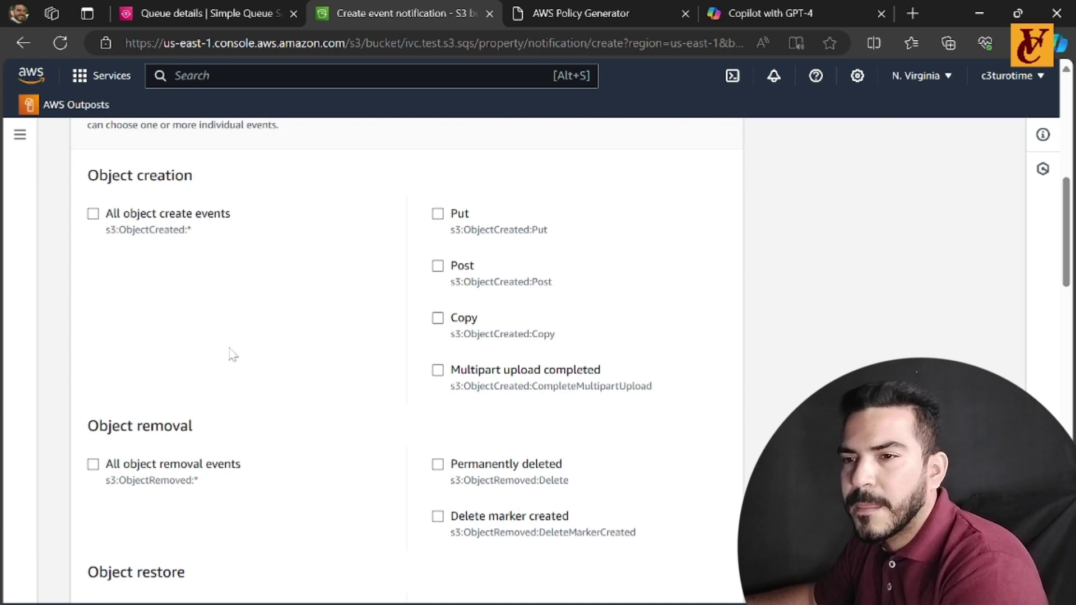
{"action": "left_click", "coordinate": [93, 214]}
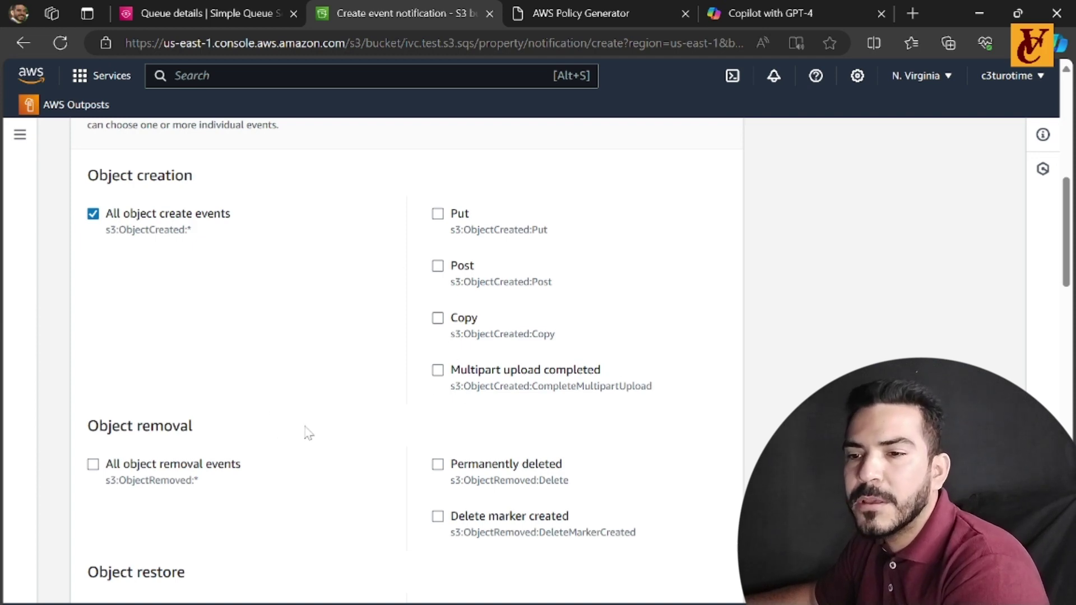
Set the notification's destination to SQS queue and choose TestSQS-S3 from the existing queues.
{"action": "scroll", "coordinate": [307, 432], "scroll_direction": "down", "scroll_amount": 6}
{"action": "scroll", "coordinate": [113, 297], "scroll_direction": "up", "scroll_amount": 3}
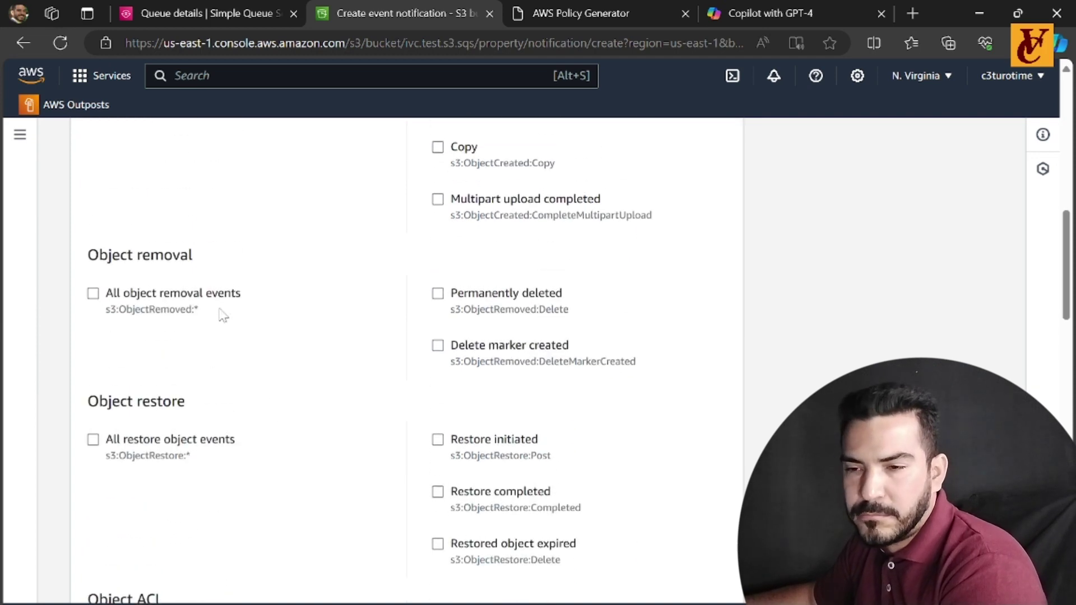
{"action": "scroll", "coordinate": [223, 315], "scroll_direction": "down", "scroll_amount": 2}
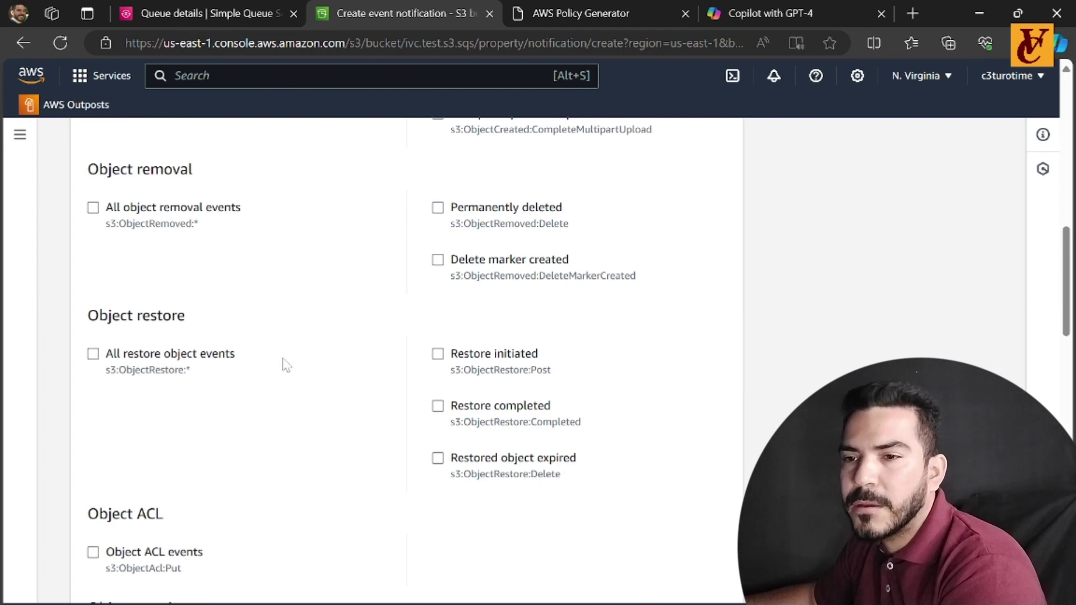
{"action": "scroll", "coordinate": [266, 362], "scroll_direction": "down", "scroll_amount": 5}
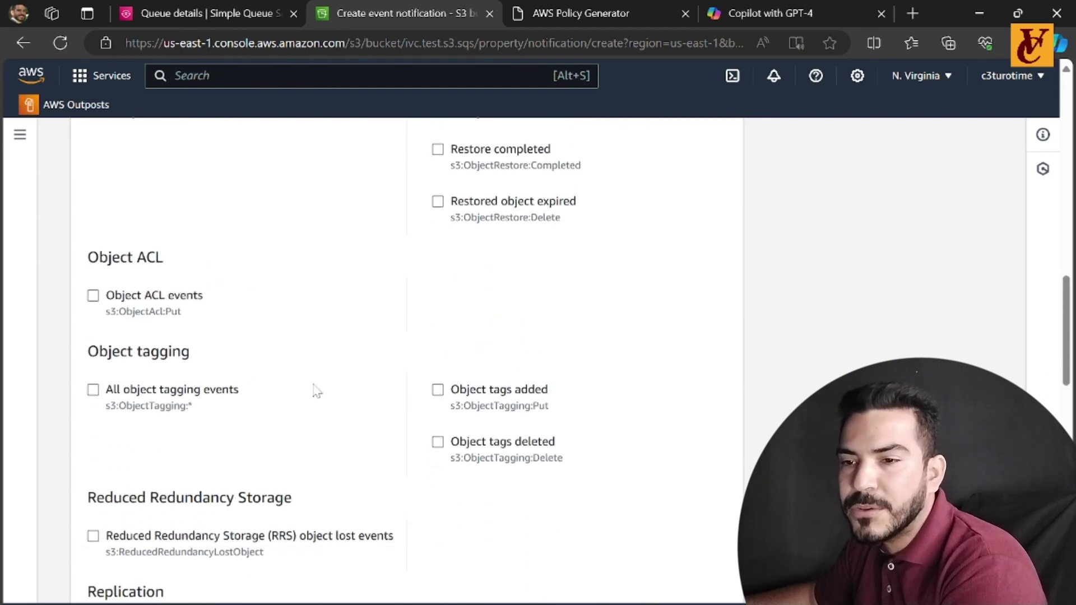
{"action": "scroll", "coordinate": [317, 390], "scroll_direction": "down", "scroll_amount": 5}
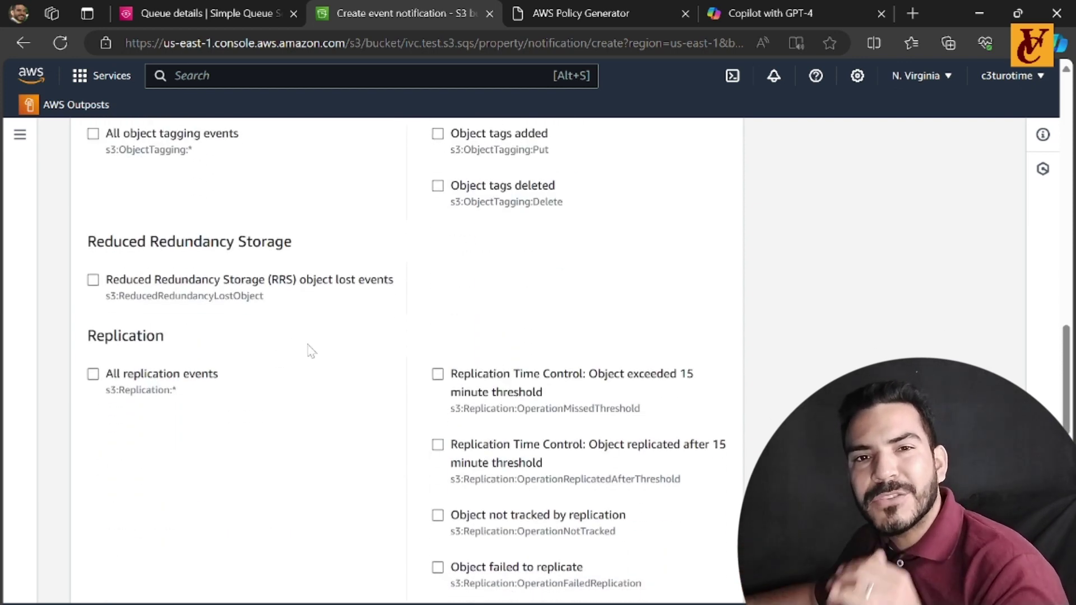
{"action": "scroll", "coordinate": [312, 345], "scroll_direction": "down", "scroll_amount": 5}
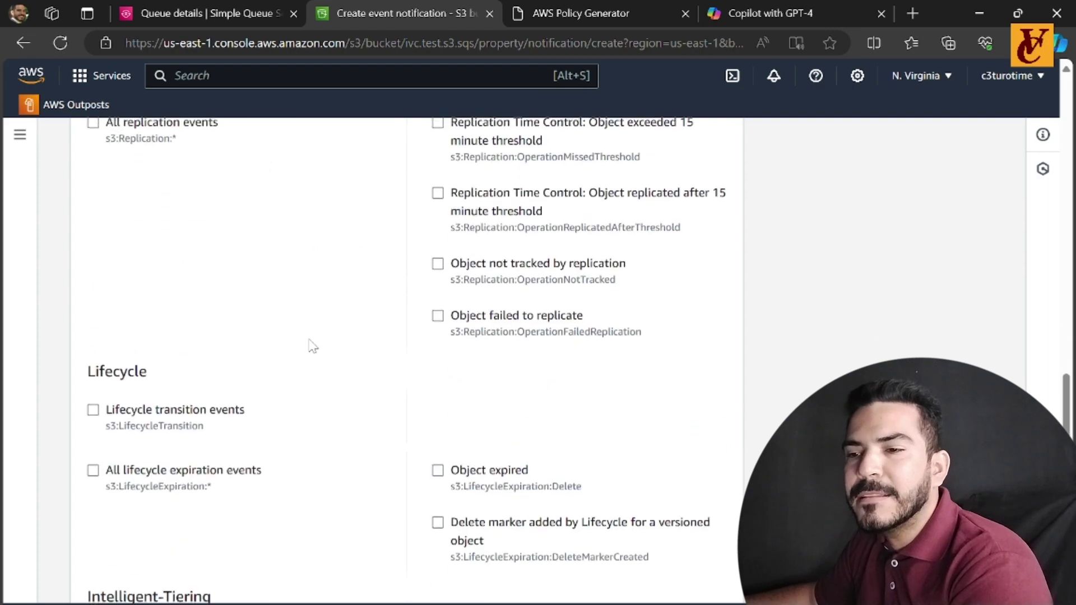
{"action": "scroll", "coordinate": [336, 347], "scroll_direction": "down", "scroll_amount": 3}
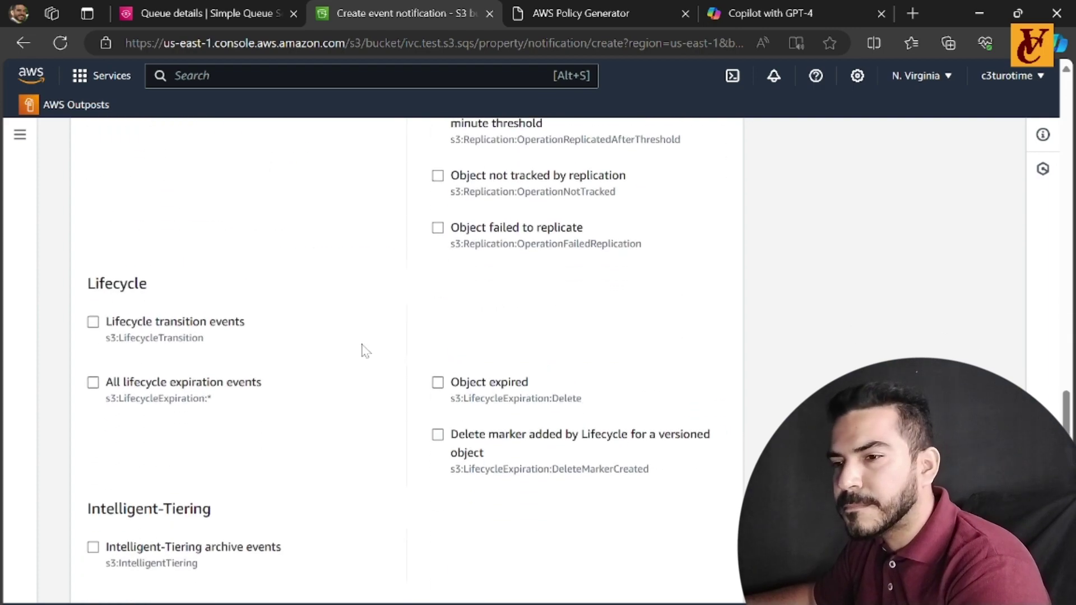
{"action": "scroll", "coordinate": [218, 434], "scroll_direction": "down", "scroll_amount": 6}
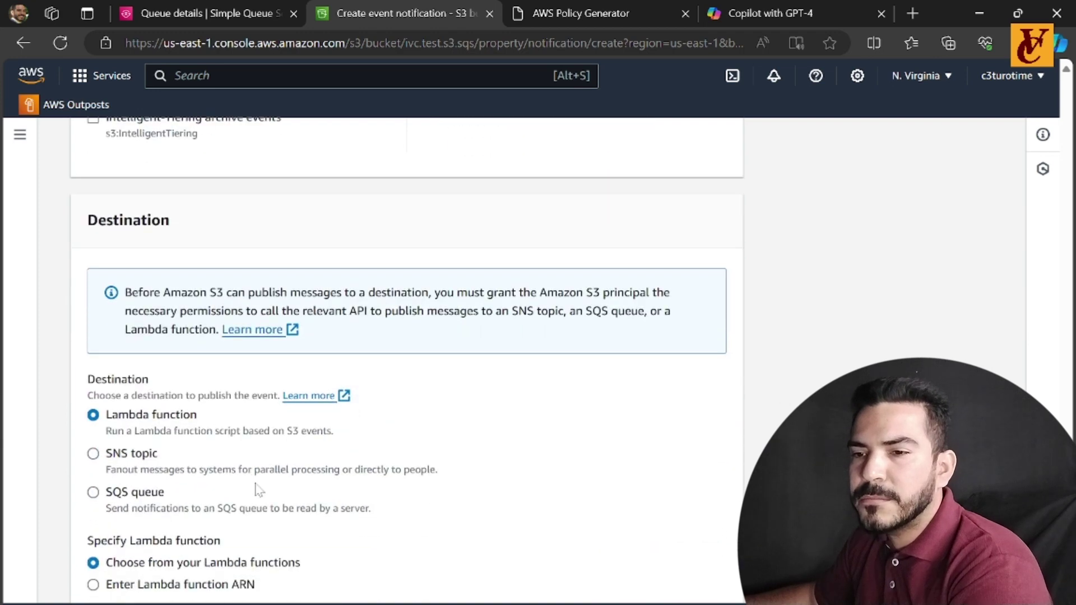
{"action": "scroll", "coordinate": [256, 490], "scroll_direction": "down", "scroll_amount": 3}
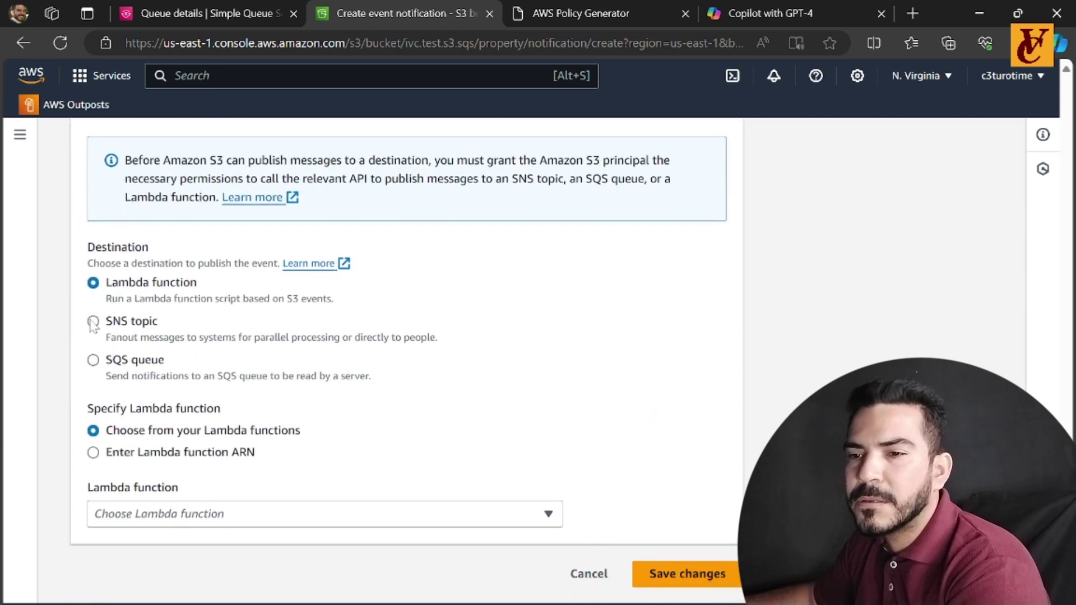
{"action": "left_click", "coordinate": [94, 361]}
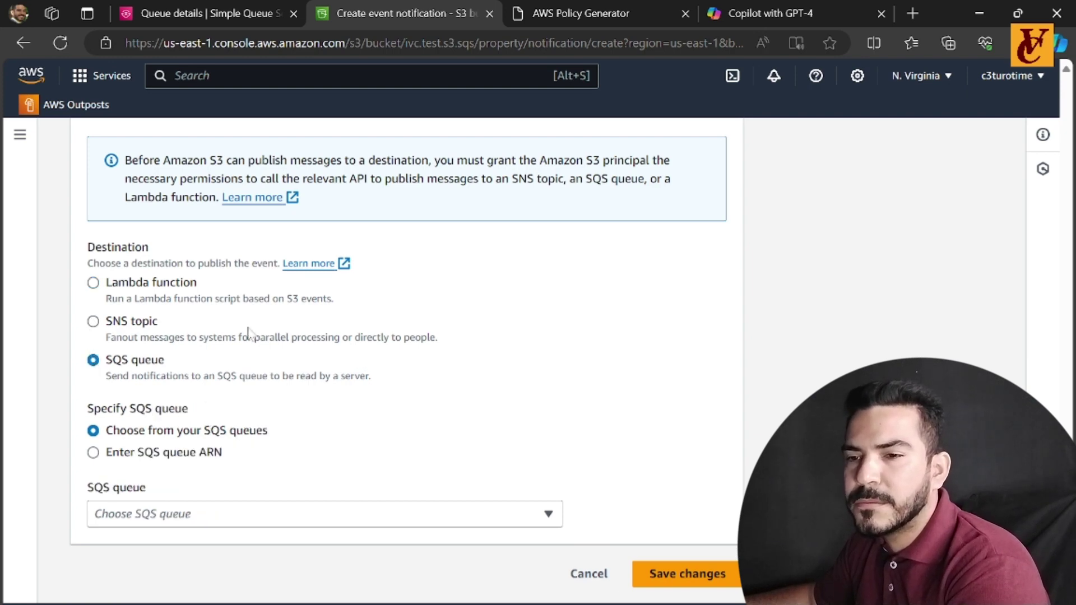
{"action": "left_click", "coordinate": [217, 505]}
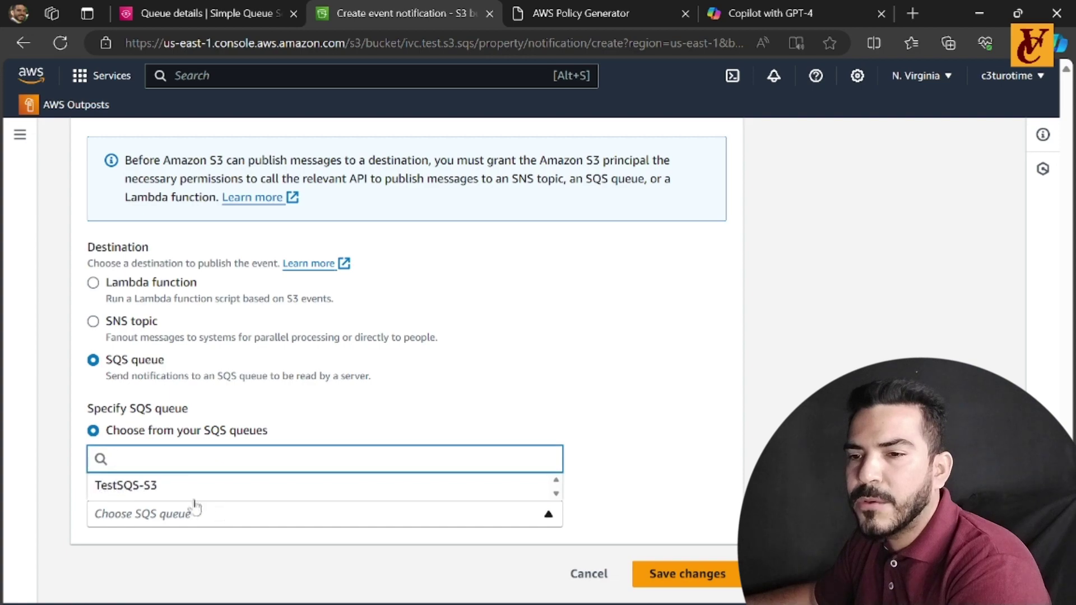
{"action": "left_click", "coordinate": [149, 486]}
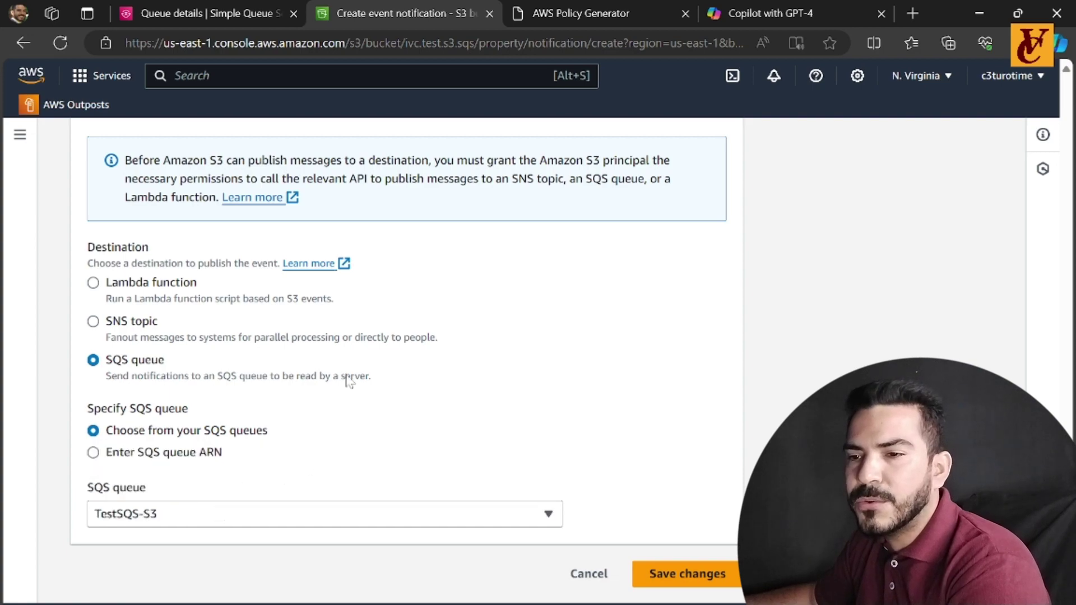
Review the event notification's name, event types and destination, and save it.
{"action": "scroll", "coordinate": [493, 453], "scroll_direction": "up", "scroll_amount": 2}
{"action": "scroll", "coordinate": [493, 453], "scroll_direction": "up", "scroll_amount": 20}
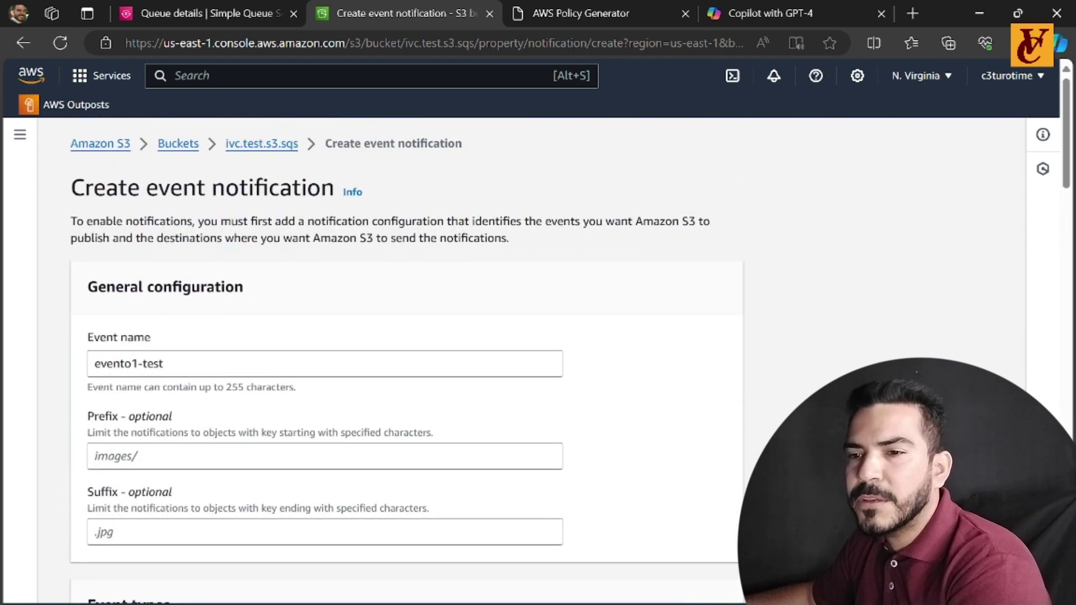
{"action": "scroll", "coordinate": [180, 353], "scroll_direction": "down", "scroll_amount": 11}
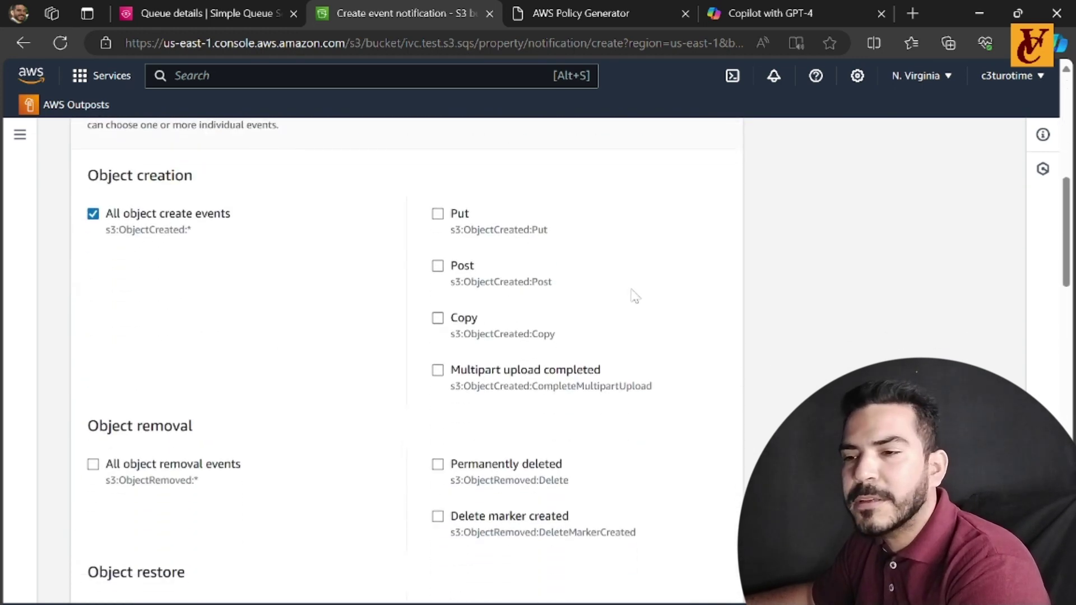
{"action": "scroll", "coordinate": [633, 297], "scroll_direction": "down", "scroll_amount": 12}
{"action": "scroll", "coordinate": [336, 370], "scroll_direction": "down", "scroll_amount": 5}
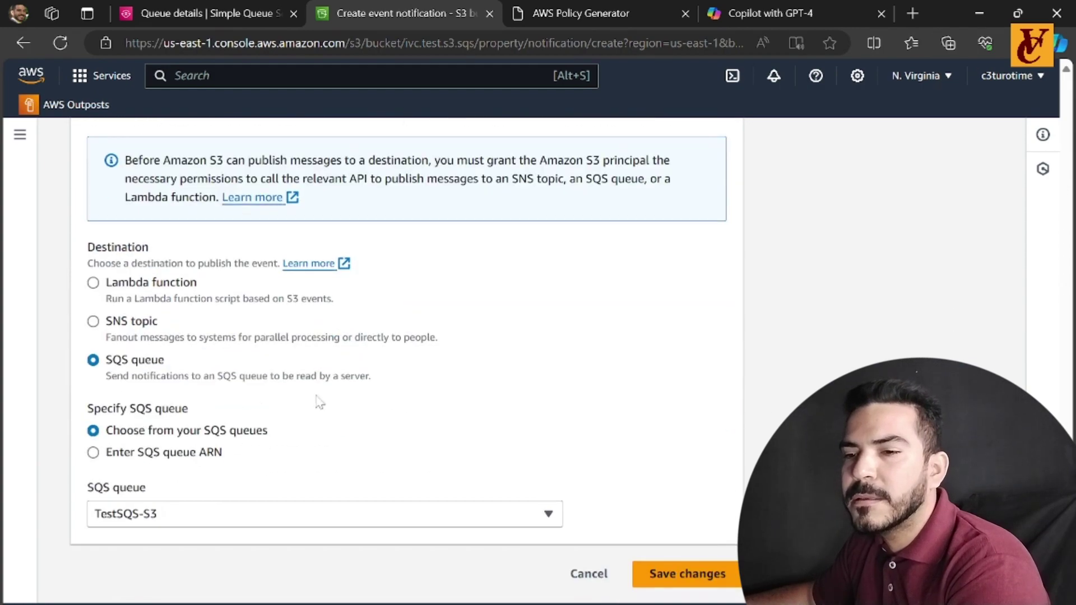
{"action": "left_click", "coordinate": [678, 577]}
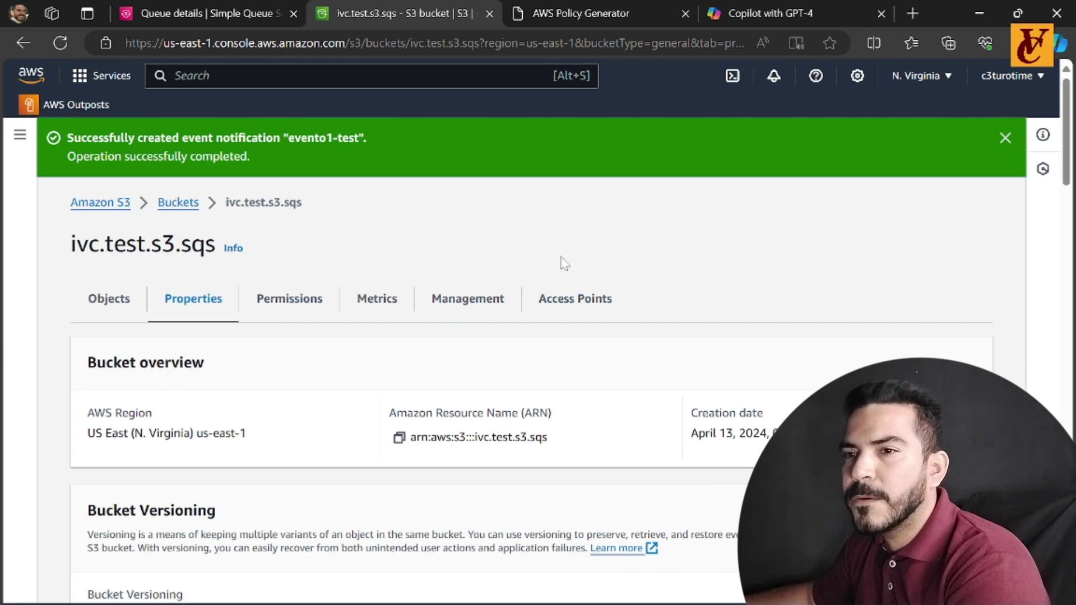
Switch to the TestSQS-S3 queue's details and expand the additional attributes to check the available messages.
{"action": "left_click", "coordinate": [224, 22]}
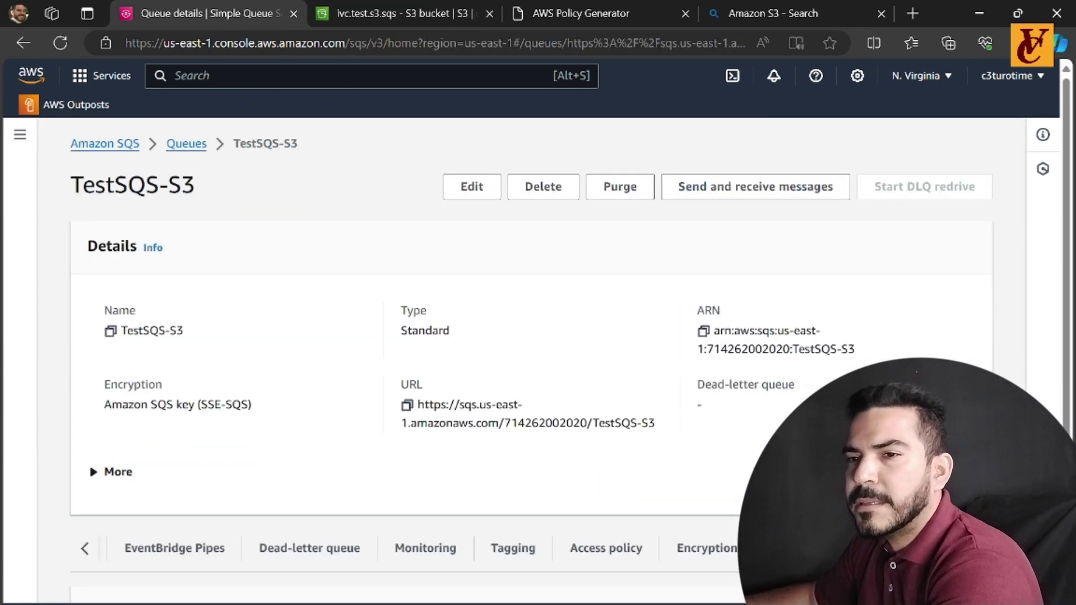
{"action": "left_click", "coordinate": [102, 476]}
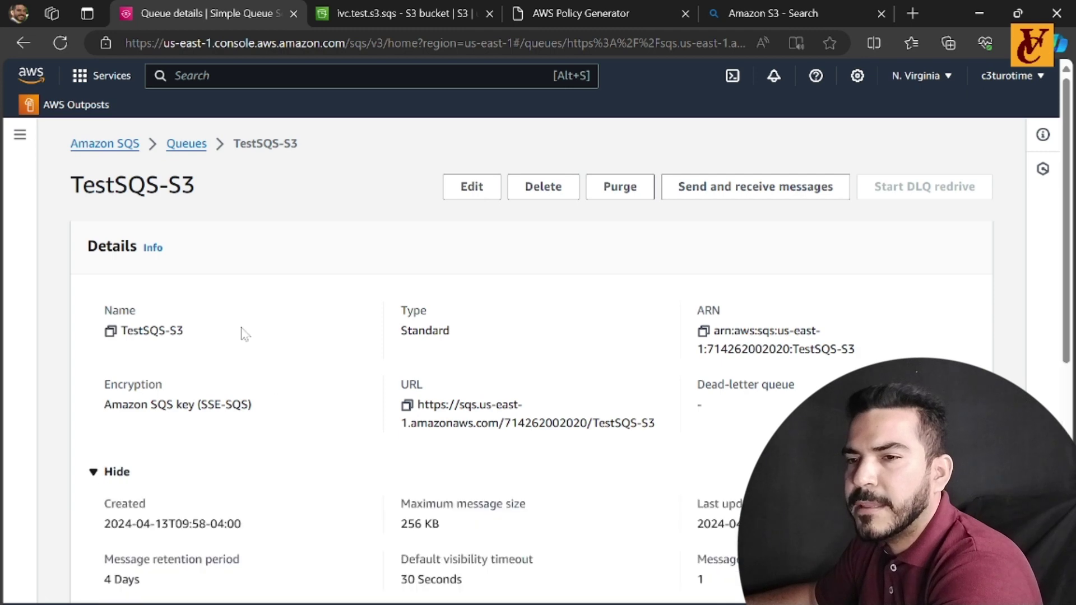
{"action": "scroll", "coordinate": [323, 297], "scroll_direction": "down", "scroll_amount": 3}
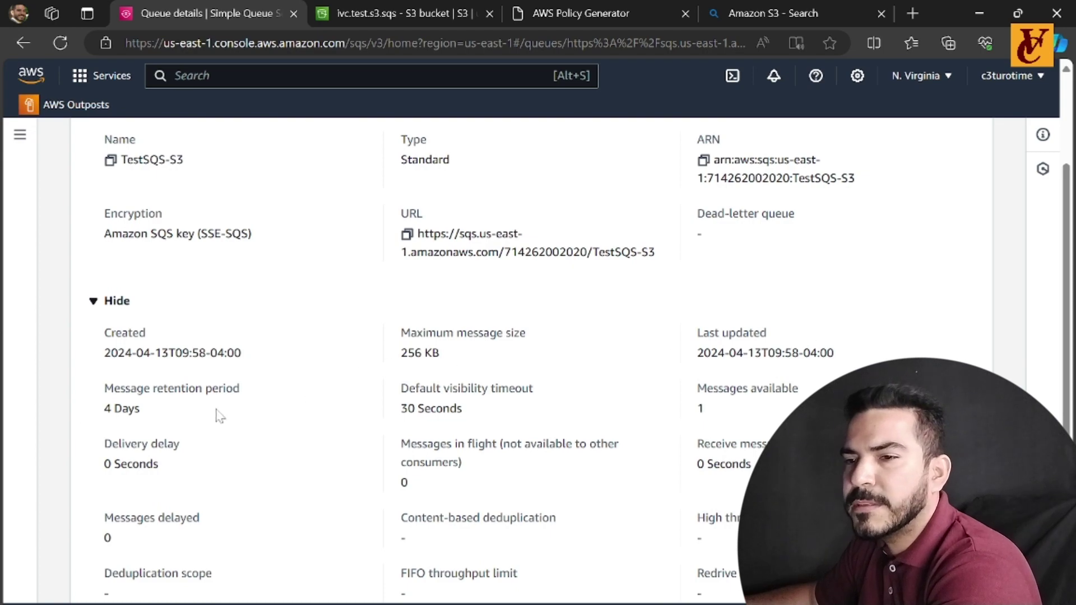
{"action": "scroll", "coordinate": [435, 430], "scroll_direction": "down", "scroll_amount": 2}
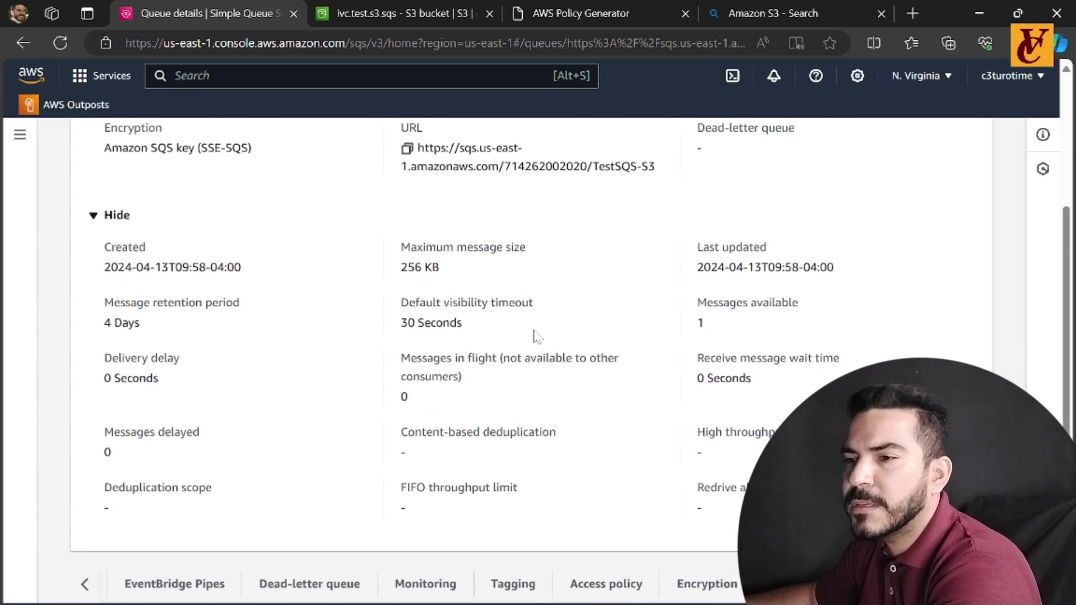
{"action": "scroll", "coordinate": [690, 302], "scroll_direction": "up", "scroll_amount": 5}
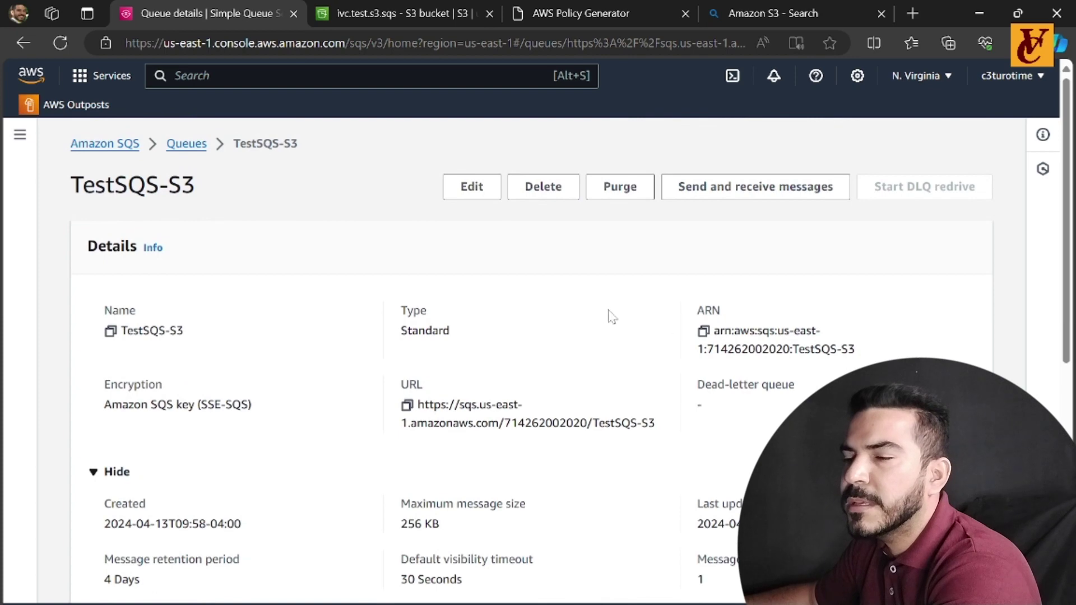
Open the send and receive messages page of the TestSQS-S3 queue and poll for messages.
{"action": "left_click", "coordinate": [744, 195]}
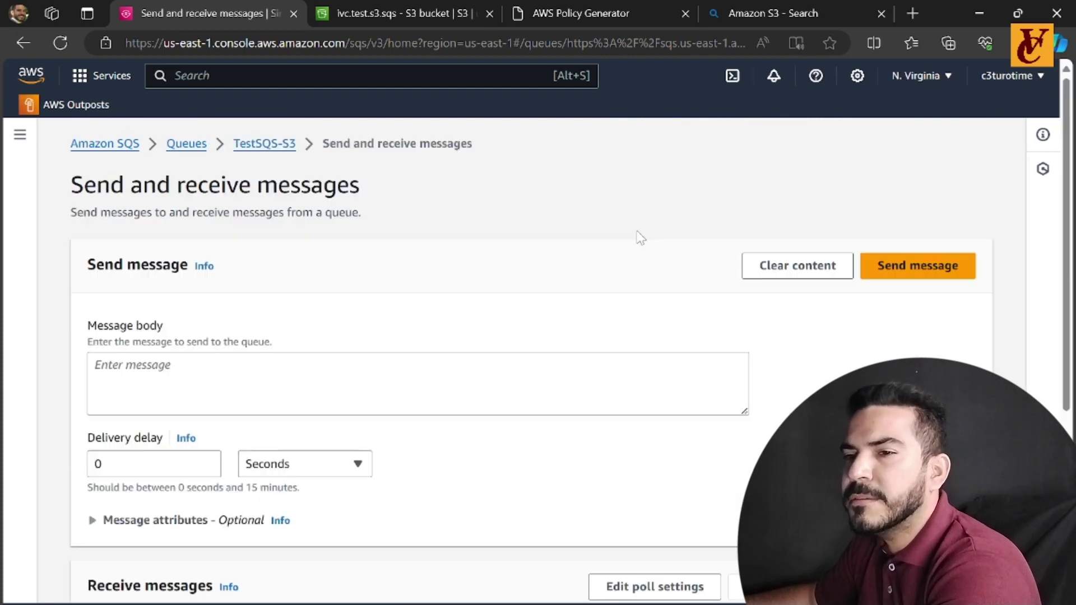
{"action": "scroll", "coordinate": [286, 339], "scroll_direction": "down", "scroll_amount": 5}
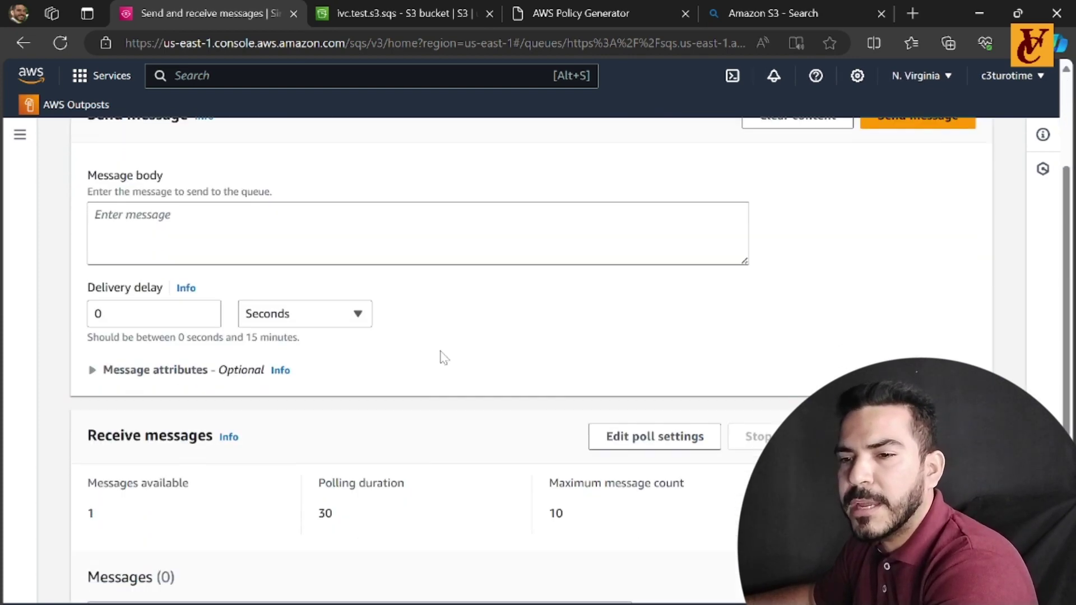
{"action": "scroll", "coordinate": [222, 342], "scroll_direction": "up", "scroll_amount": 5}
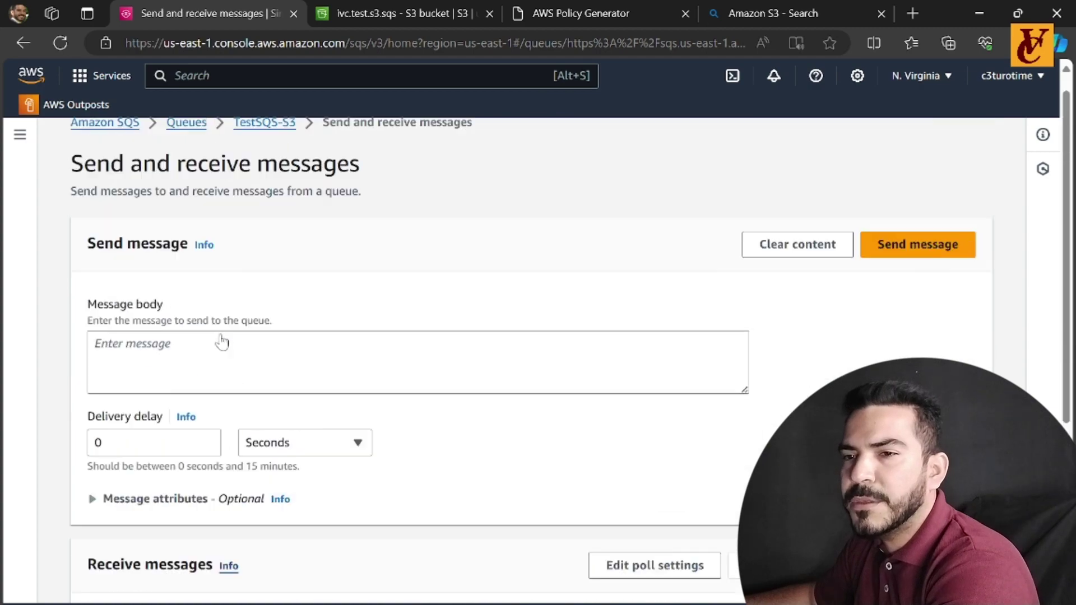
{"action": "scroll", "coordinate": [286, 280], "scroll_direction": "down", "scroll_amount": 4}
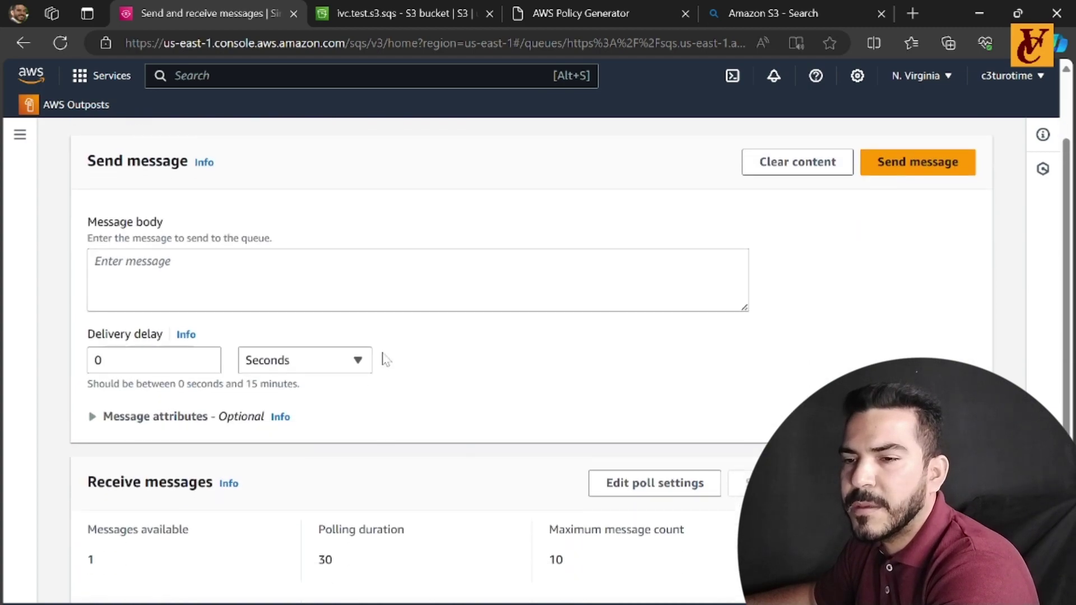
{"action": "scroll", "coordinate": [283, 465], "scroll_direction": "down", "scroll_amount": 3}
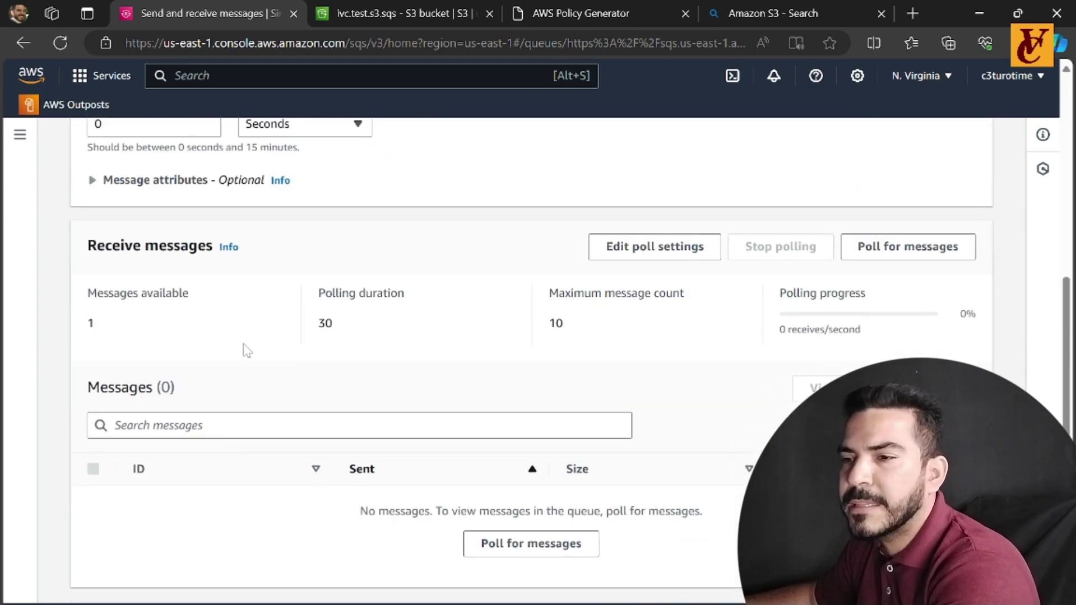
{"action": "left_click", "coordinate": [541, 542]}
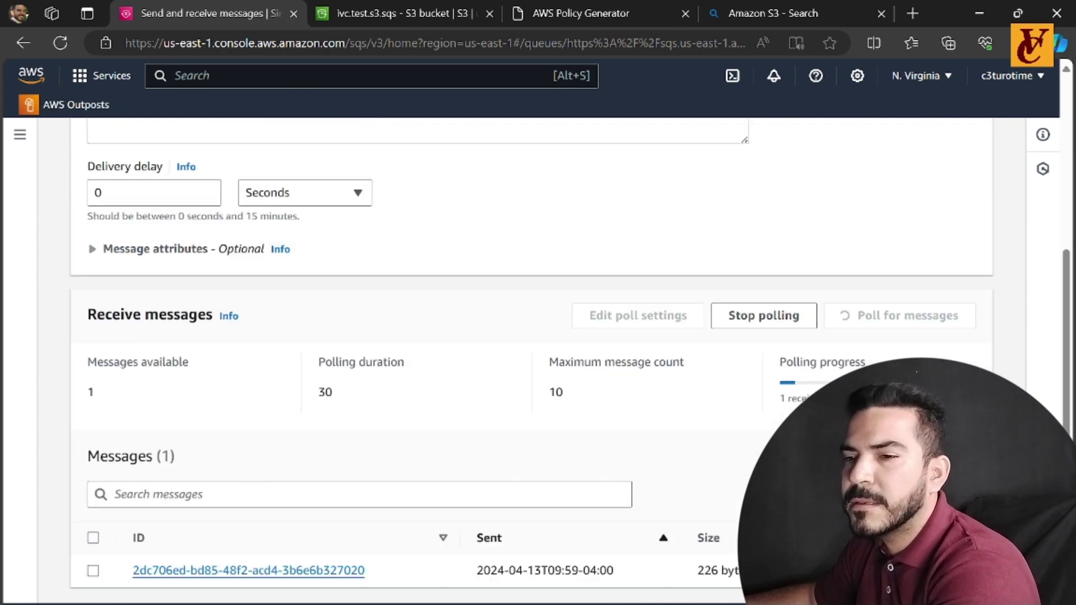
Open the received message and examine its body for the service, event, time and bucket.
{"action": "left_click", "coordinate": [347, 570]}
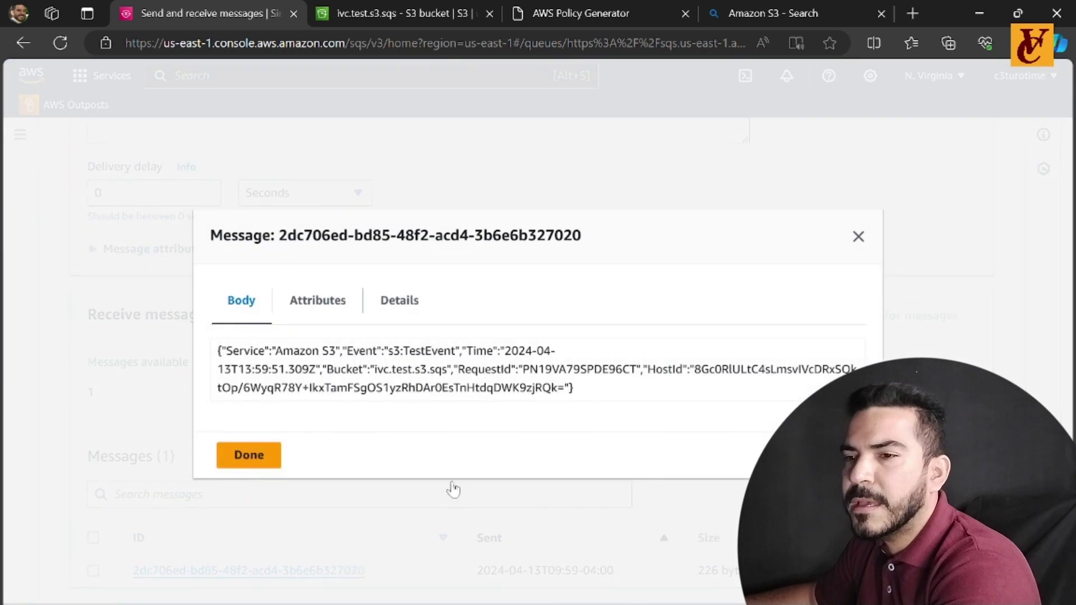
{"action": "left_click_drag", "start_coordinate": [226, 350], "coordinate": [556, 351]}
{"action": "key", "text": "ctrl+c"}
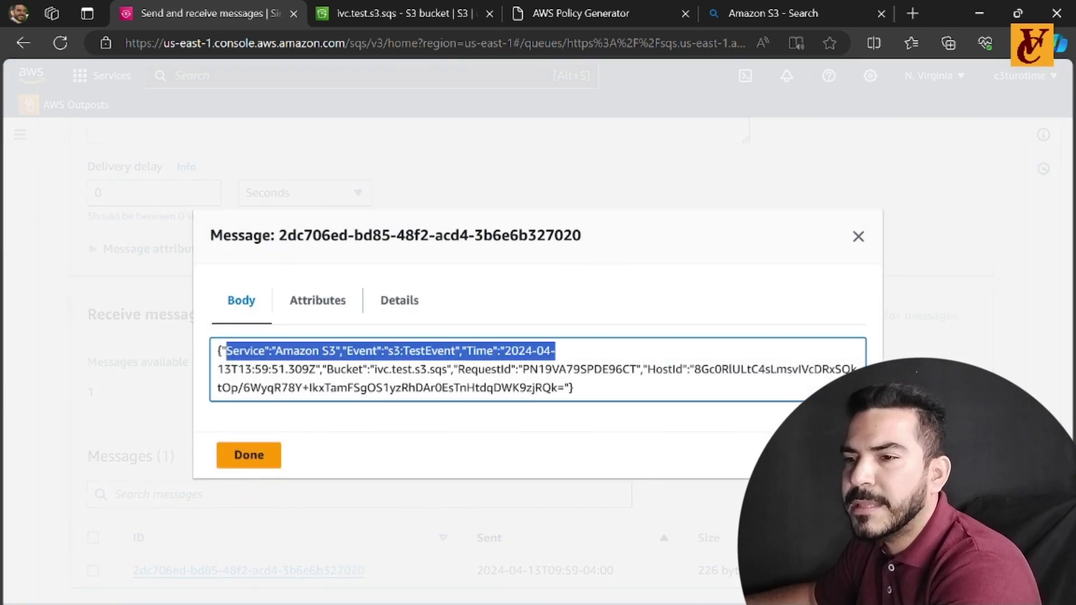
{"action": "left_click", "coordinate": [557, 351]}
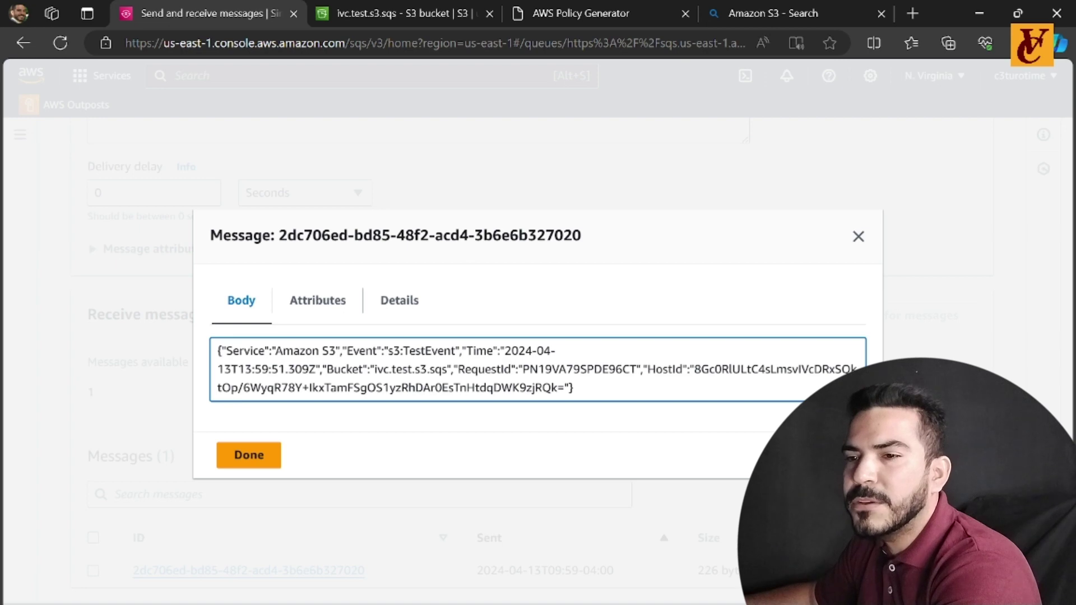
{"action": "left_click_drag", "start_coordinate": [218, 350], "coordinate": [573, 387]}
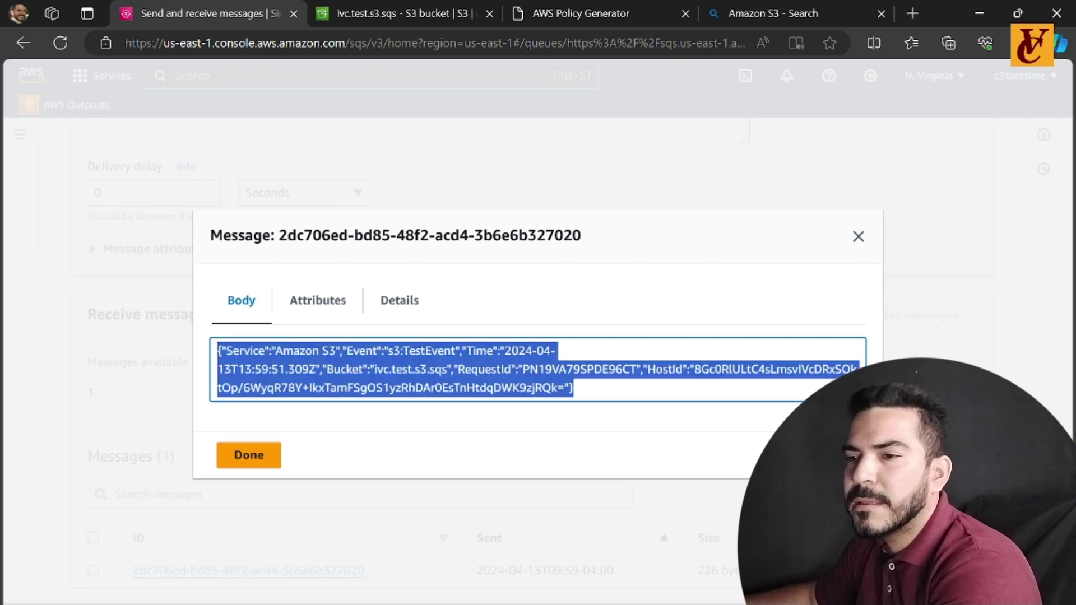
{"action": "left_click", "coordinate": [441, 468]}
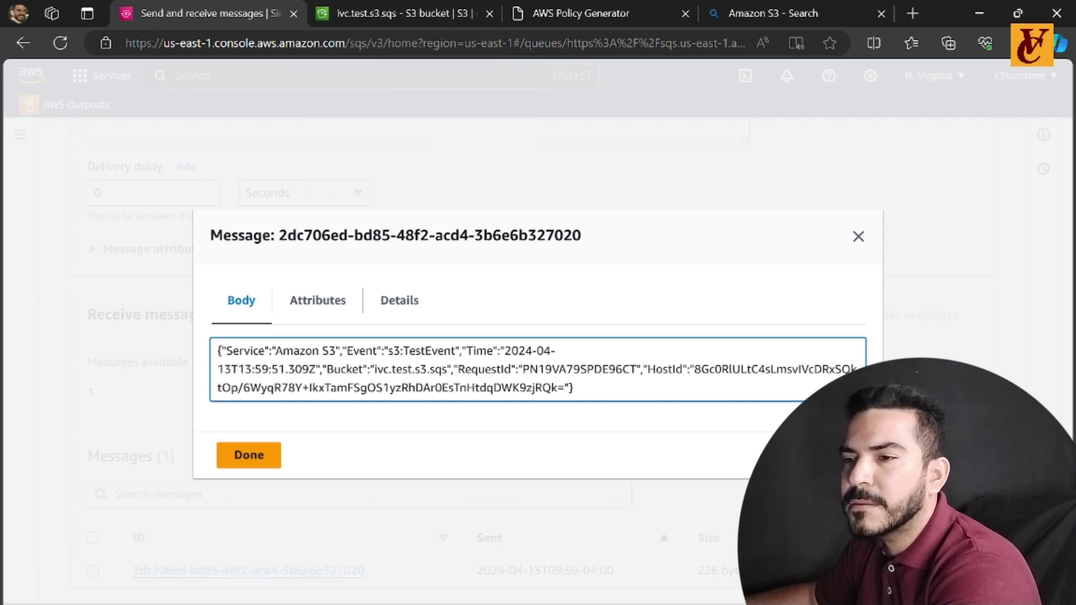
{"action": "left_click_drag", "start_coordinate": [574, 387], "coordinate": [197, 359]}
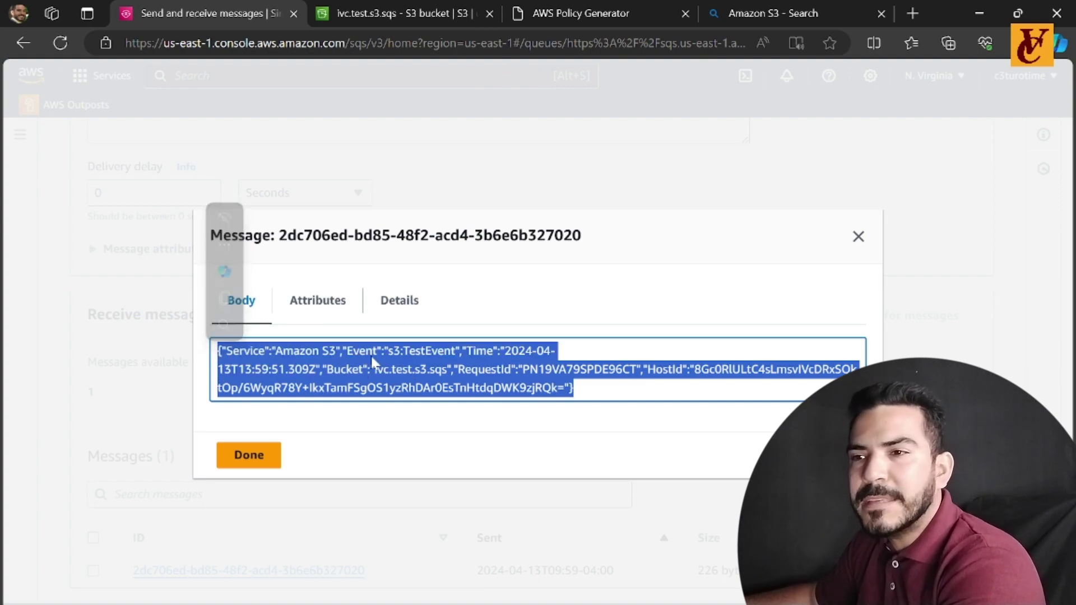
Return to the ivc.test.s3.sqs bucket's properties and check the evento1-test event notification's event types and destination.
{"action": "left_click", "coordinate": [424, 17]}
{"action": "scroll", "coordinate": [428, 319], "scroll_direction": "down", "scroll_amount": 10}
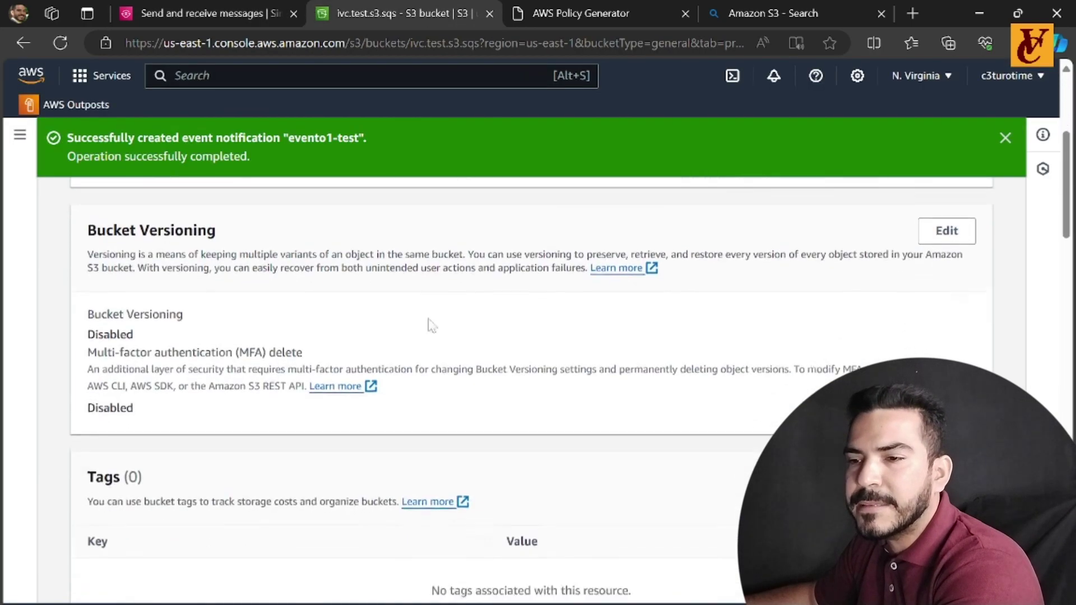
{"action": "scroll", "coordinate": [437, 343], "scroll_direction": "down", "scroll_amount": 15}
{"action": "scroll", "coordinate": [437, 336], "scroll_direction": "up", "scroll_amount": 12}
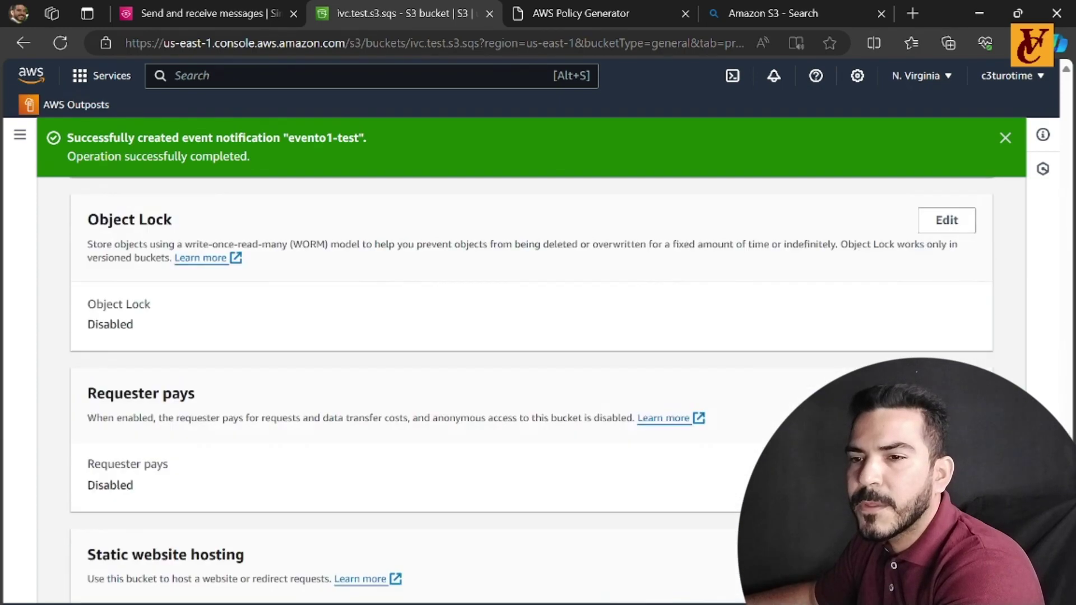
{"action": "scroll", "coordinate": [404, 381], "scroll_direction": "up", "scroll_amount": 1}
{"action": "scroll", "coordinate": [302, 432], "scroll_direction": "down", "scroll_amount": 3}
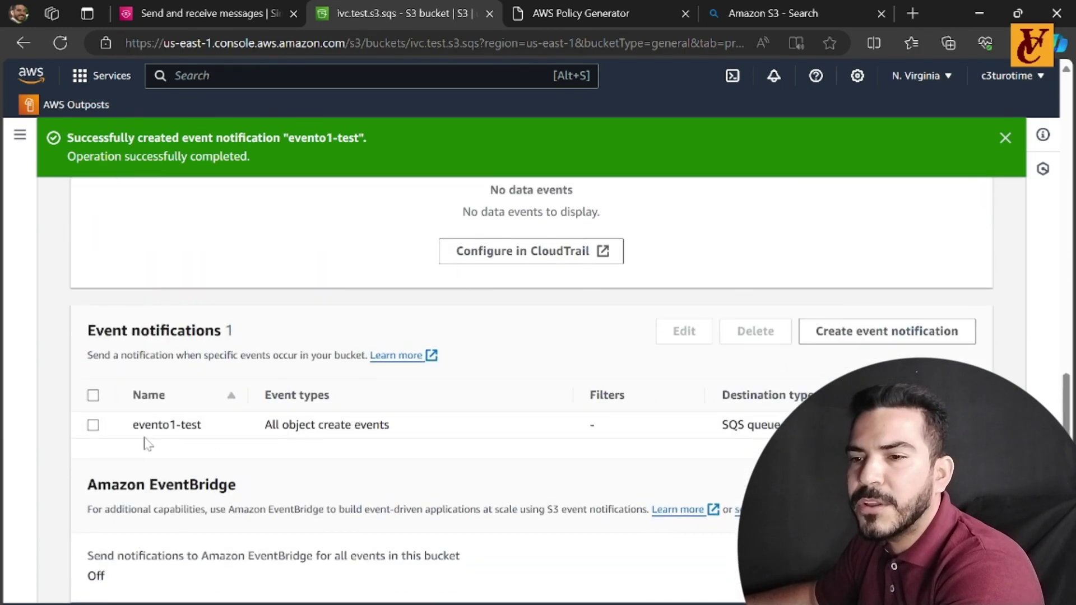
{"action": "left_click_drag", "start_coordinate": [125, 432], "coordinate": [777, 425]}
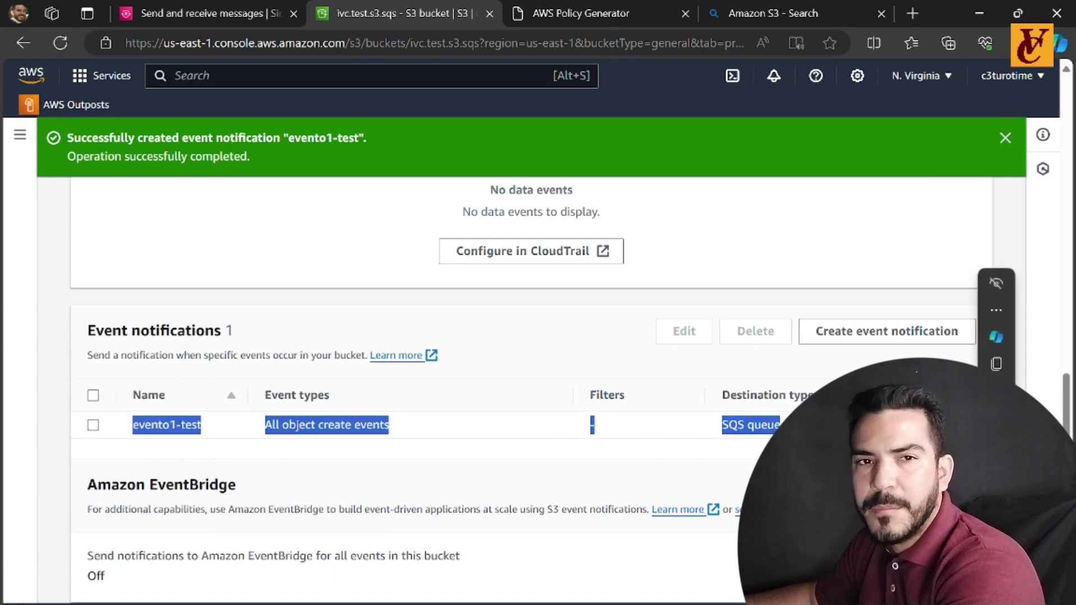
{"action": "left_click", "coordinate": [457, 480]}
Upload the file Captura de pantalla 2024-01-09 082713.png to the bucket's objects.
{"action": "scroll", "coordinate": [265, 416], "scroll_direction": "up", "scroll_amount": 12}
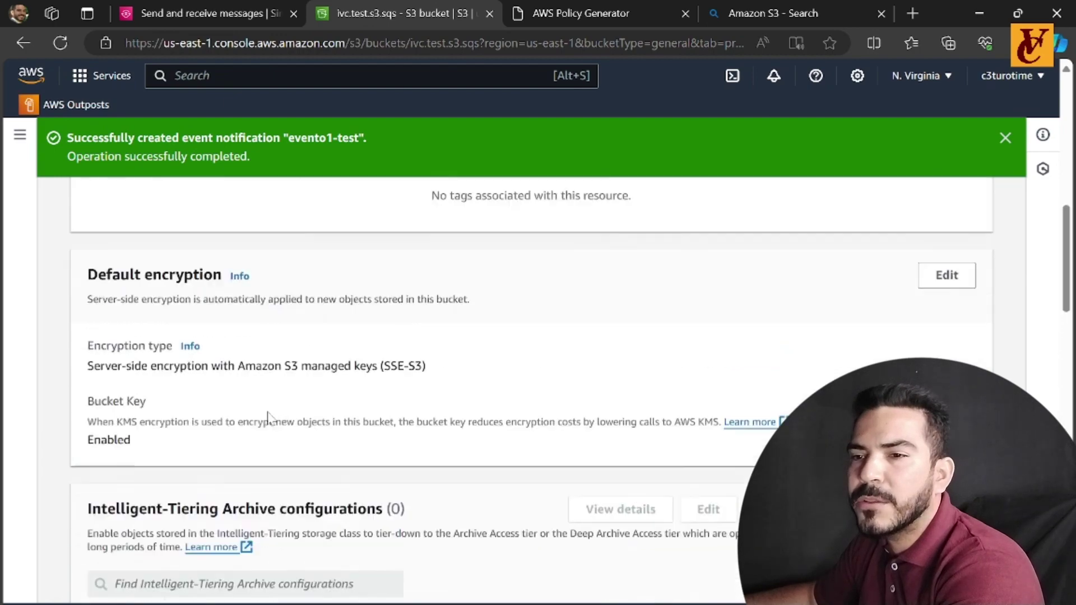
{"action": "scroll", "coordinate": [267, 418], "scroll_direction": "up", "scroll_amount": 10}
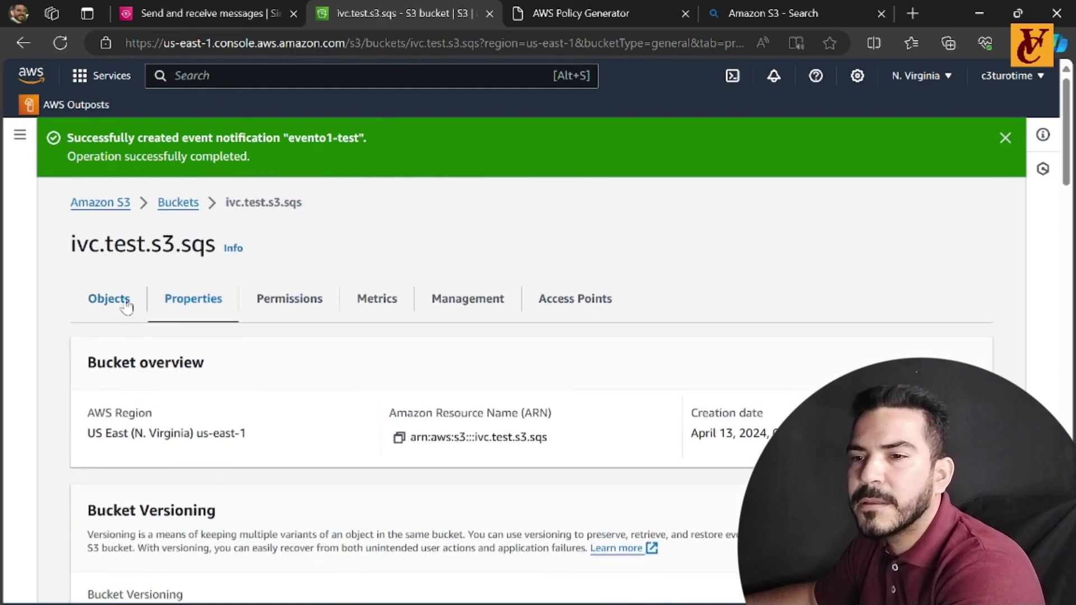
{"action": "left_click", "coordinate": [124, 303]}
{"action": "left_click", "coordinate": [927, 345]}
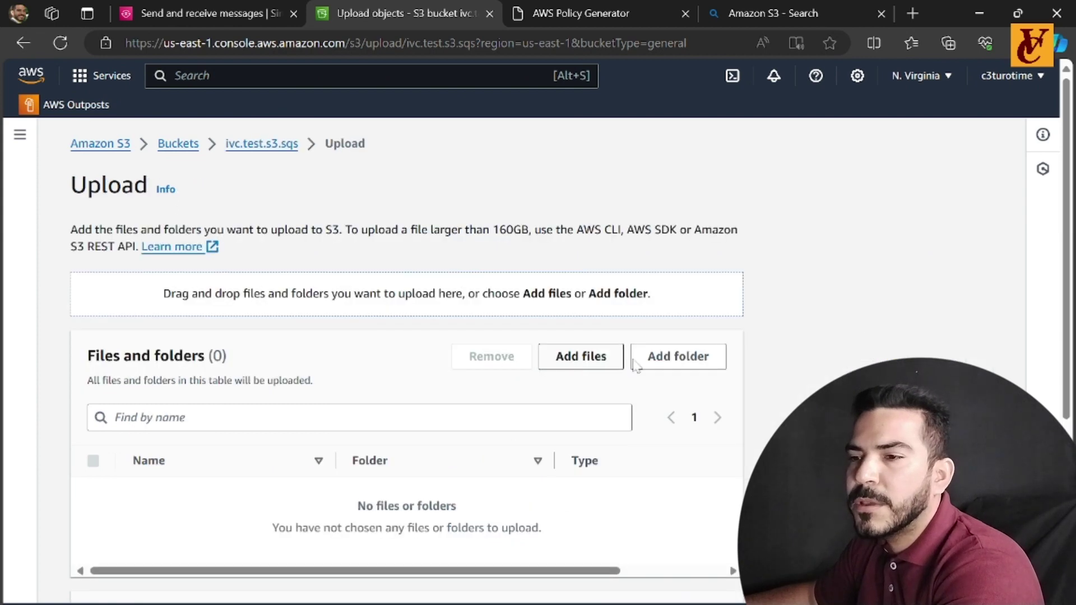
{"action": "left_click", "coordinate": [583, 359]}
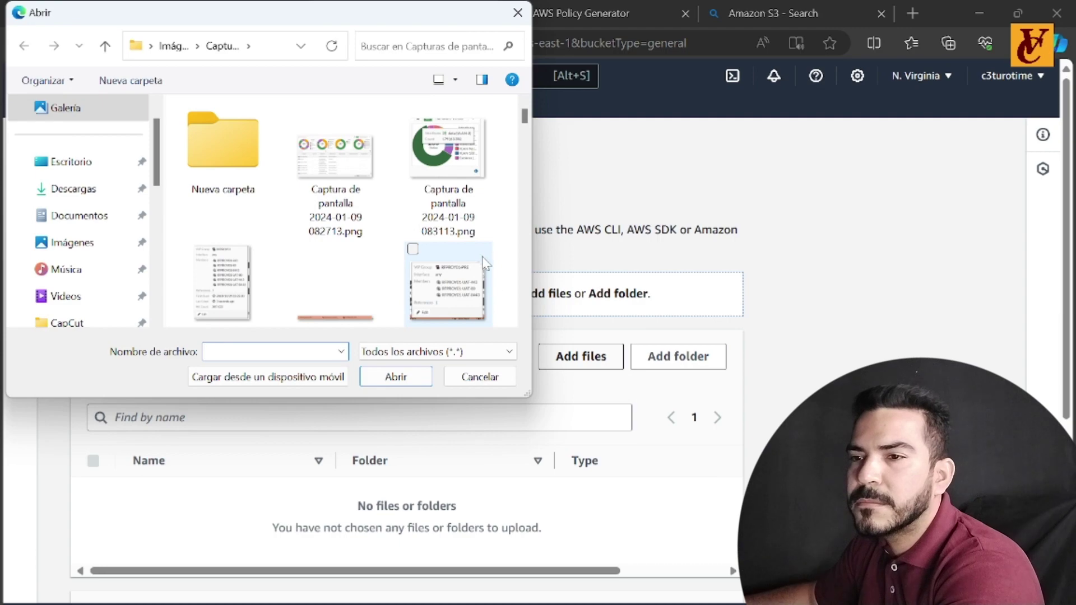
{"action": "left_click", "coordinate": [335, 154]}
{"action": "left_click", "coordinate": [480, 378]}
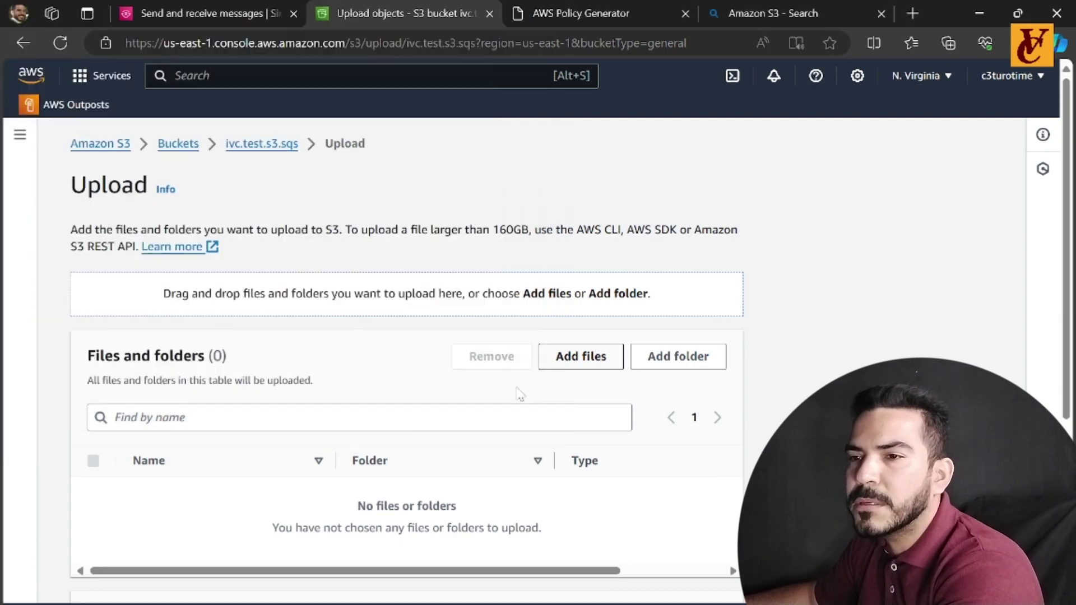
{"action": "scroll", "coordinate": [648, 506], "scroll_direction": "down", "scroll_amount": 4}
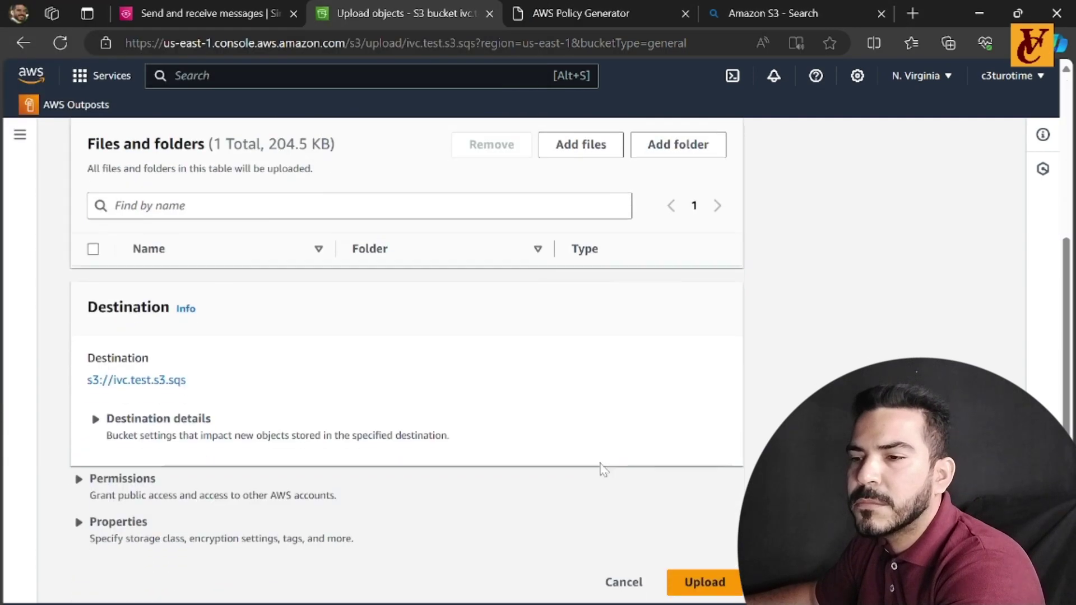
{"action": "left_click", "coordinate": [700, 575]}
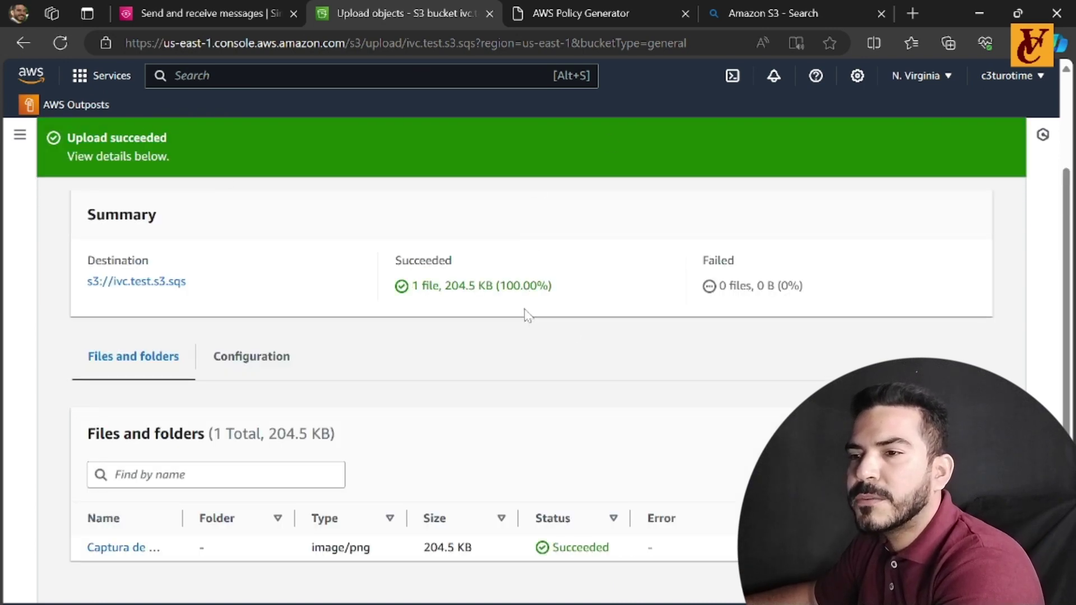
Back in the TestSQS-S3 queue, close the open message, reload the page and poll again, comparing the sizes of the received messages.
{"action": "left_click", "coordinate": [221, 18]}
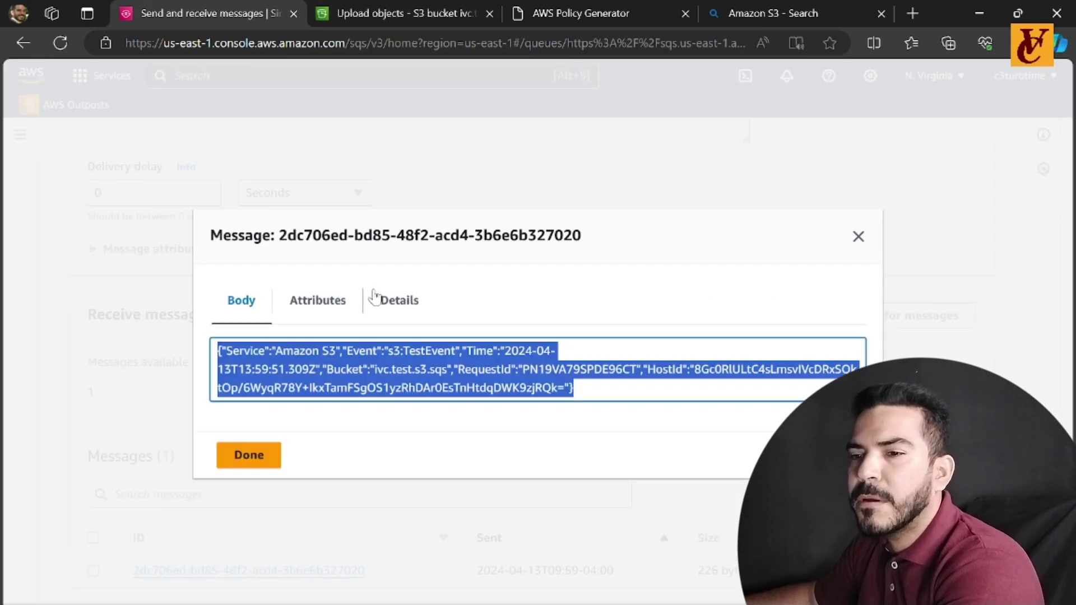
{"action": "left_click", "coordinate": [247, 455]}
{"action": "scroll", "coordinate": [365, 413], "scroll_direction": "up", "scroll_amount": 5}
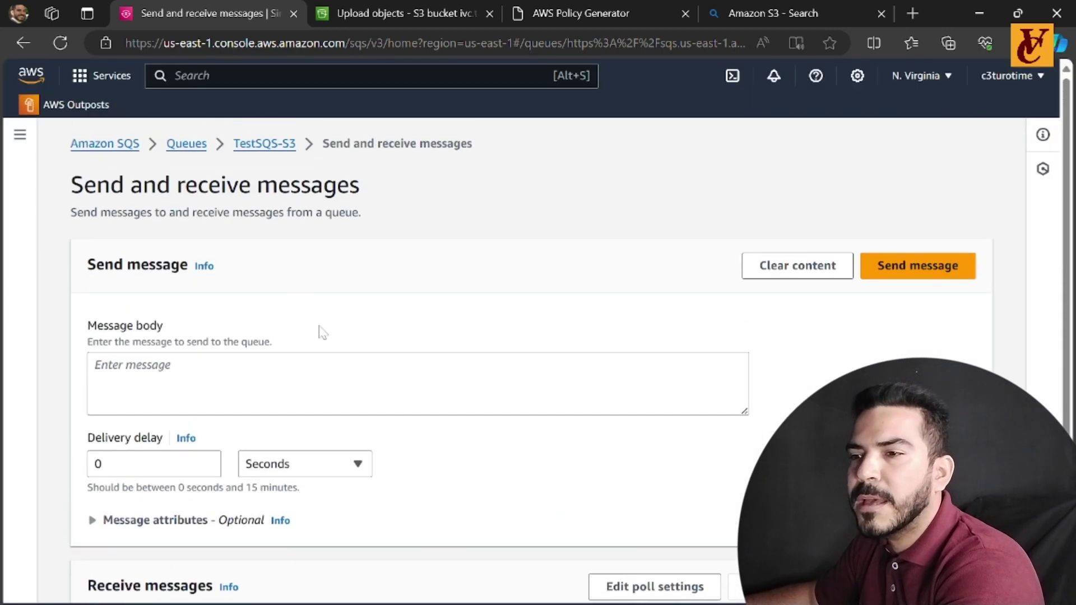
{"action": "left_click", "coordinate": [64, 44]}
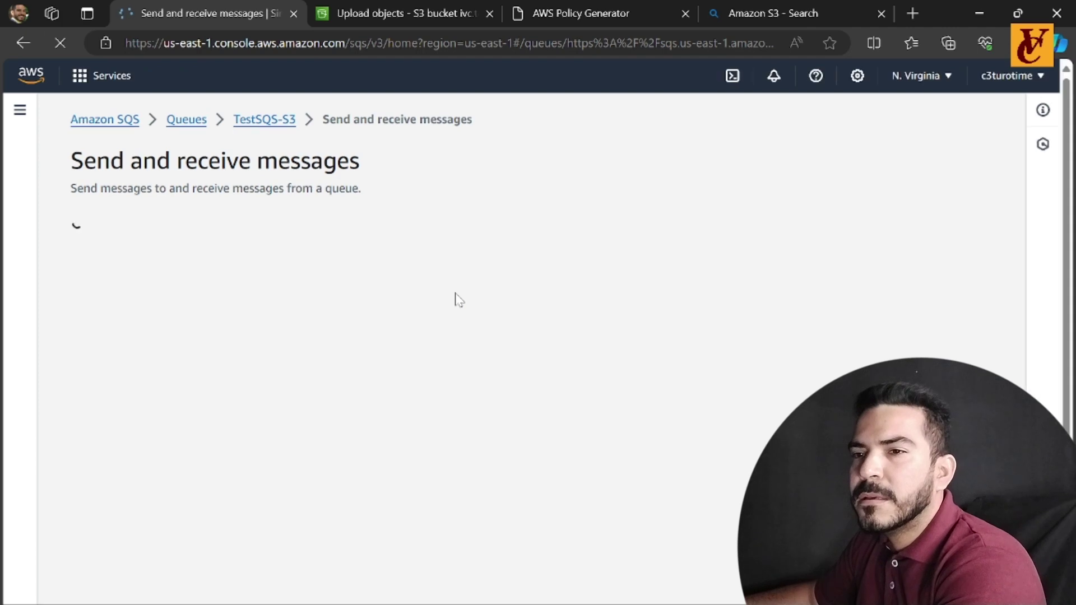
{"action": "scroll", "coordinate": [124, 216], "scroll_direction": "down", "scroll_amount": 2}
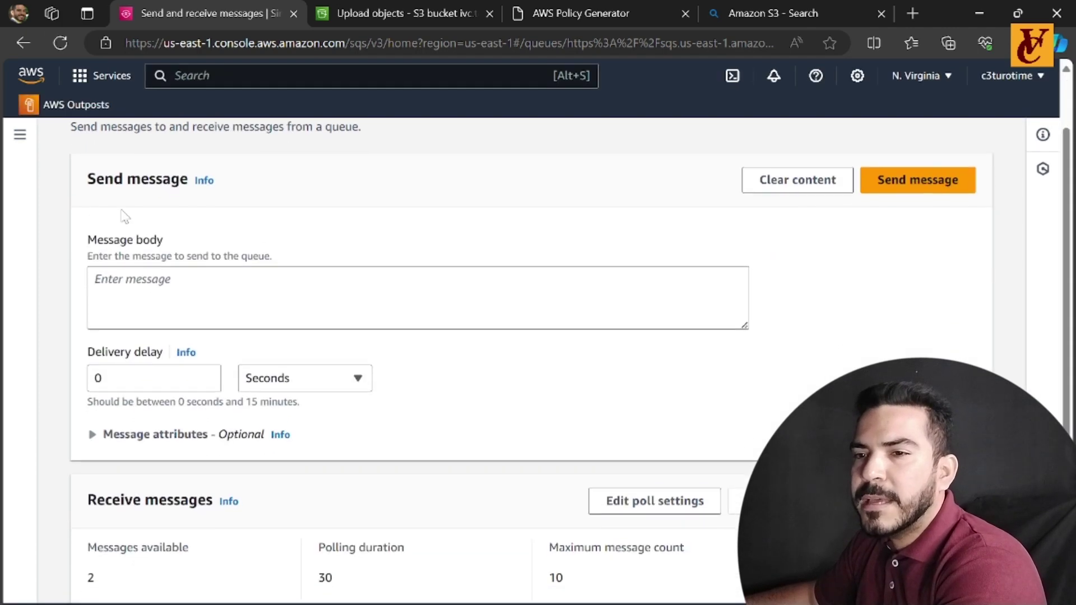
{"action": "scroll", "coordinate": [324, 247], "scroll_direction": "down", "scroll_amount": 4}
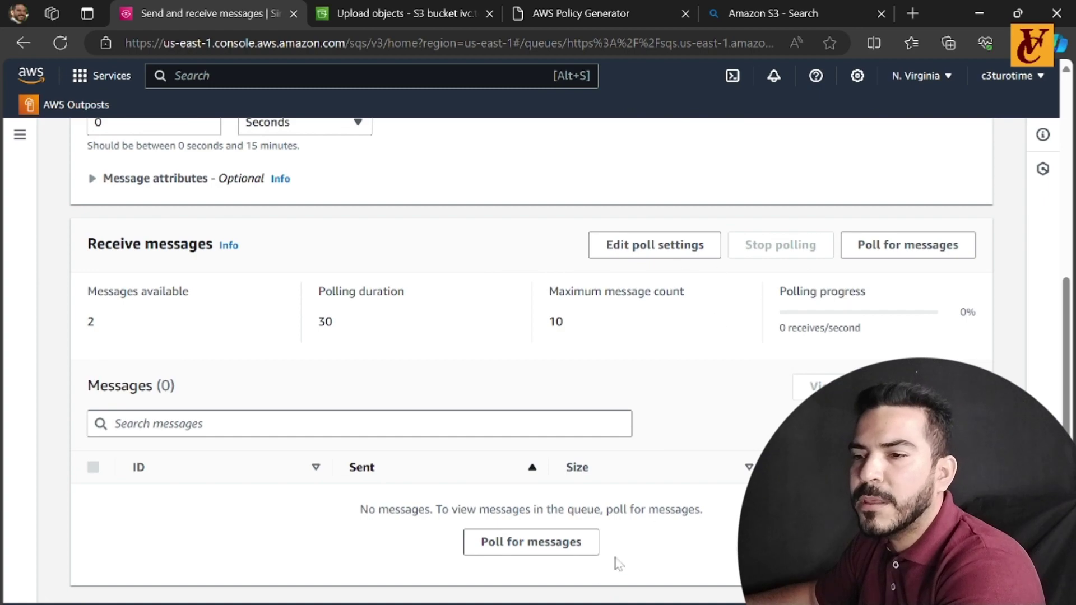
{"action": "left_click", "coordinate": [530, 542]}
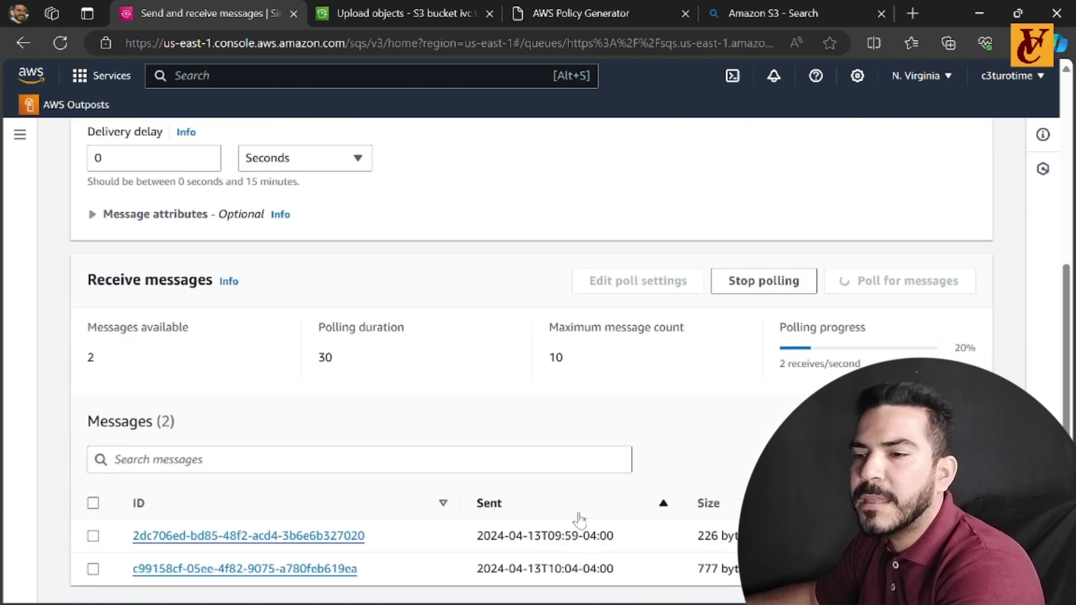
{"action": "left_click_drag", "start_coordinate": [695, 539], "coordinate": [750, 538]}
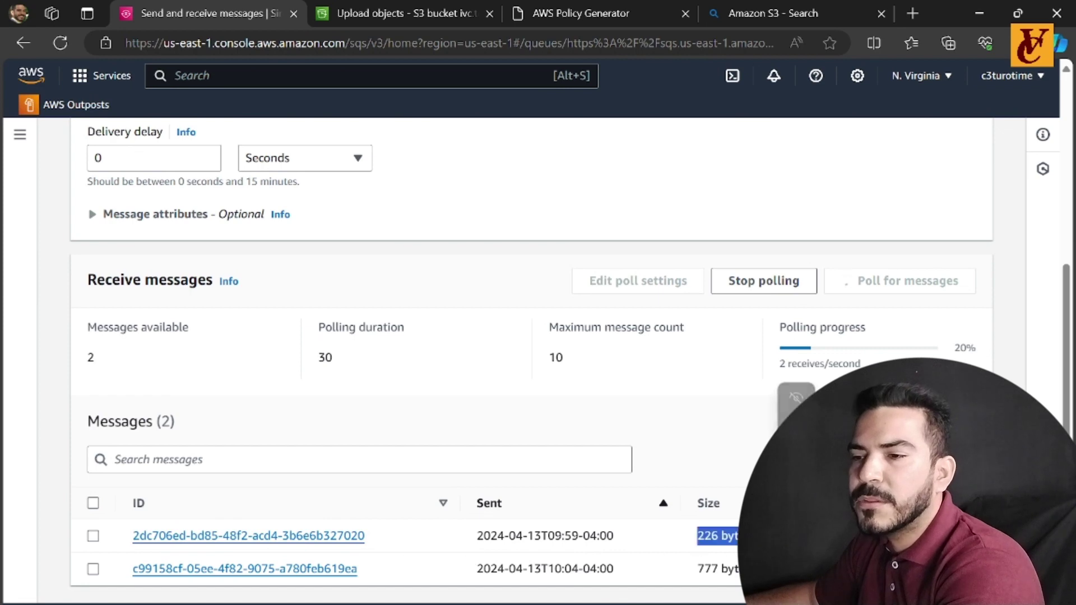
{"action": "left_click_drag", "start_coordinate": [696, 570], "coordinate": [748, 569]}
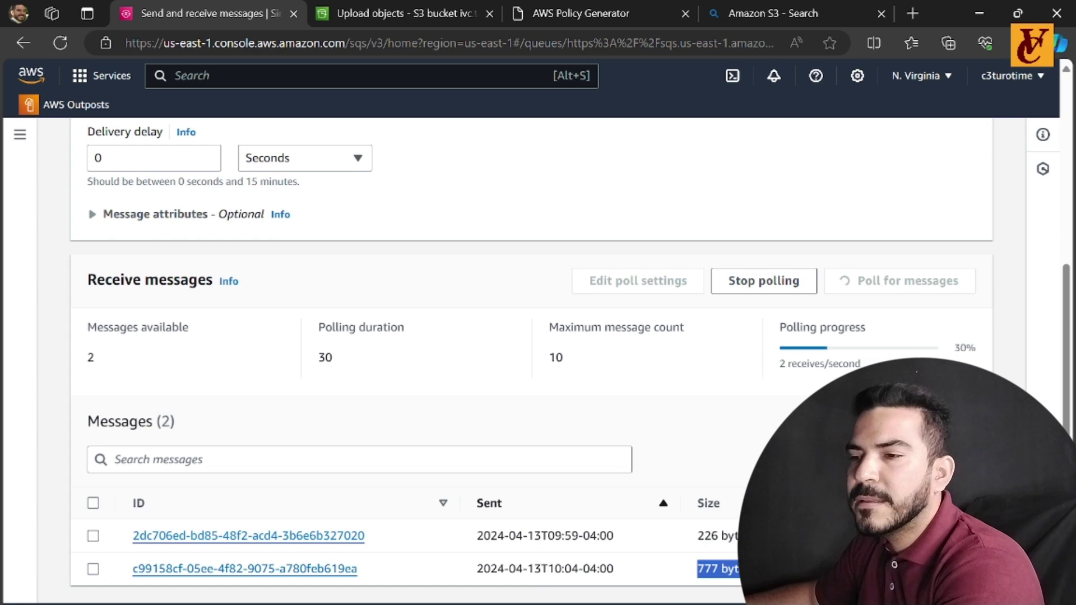
Open the second, more recently sent message and examine its body for the event source, AWS region, event time and event name.
{"action": "left_click", "coordinate": [254, 569]}
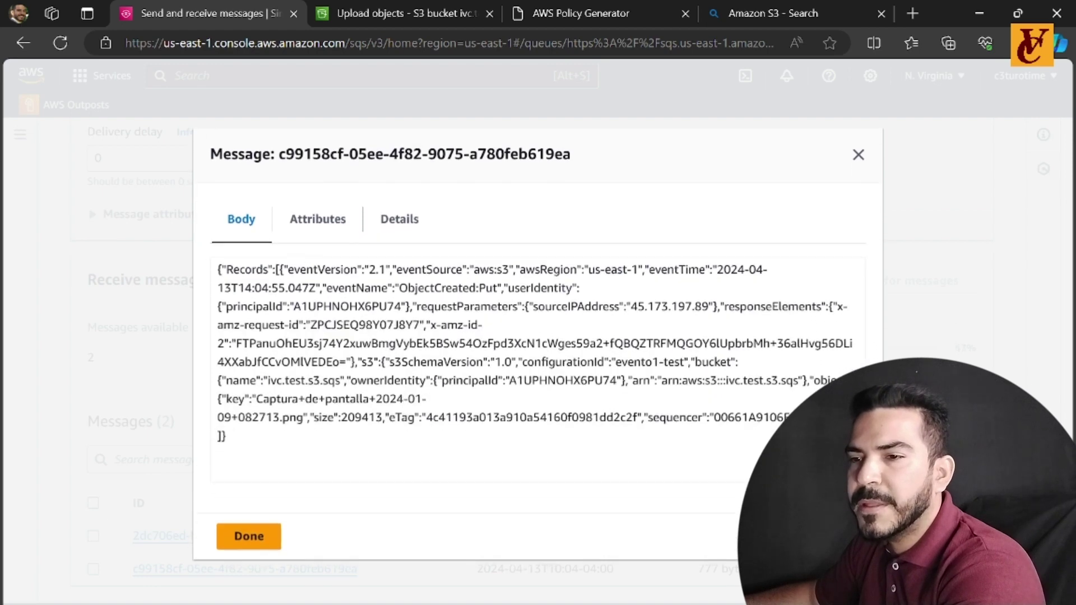
{"action": "left_click_drag", "start_coordinate": [218, 233], "coordinate": [509, 234]}
{"action": "left_click", "coordinate": [510, 233]}
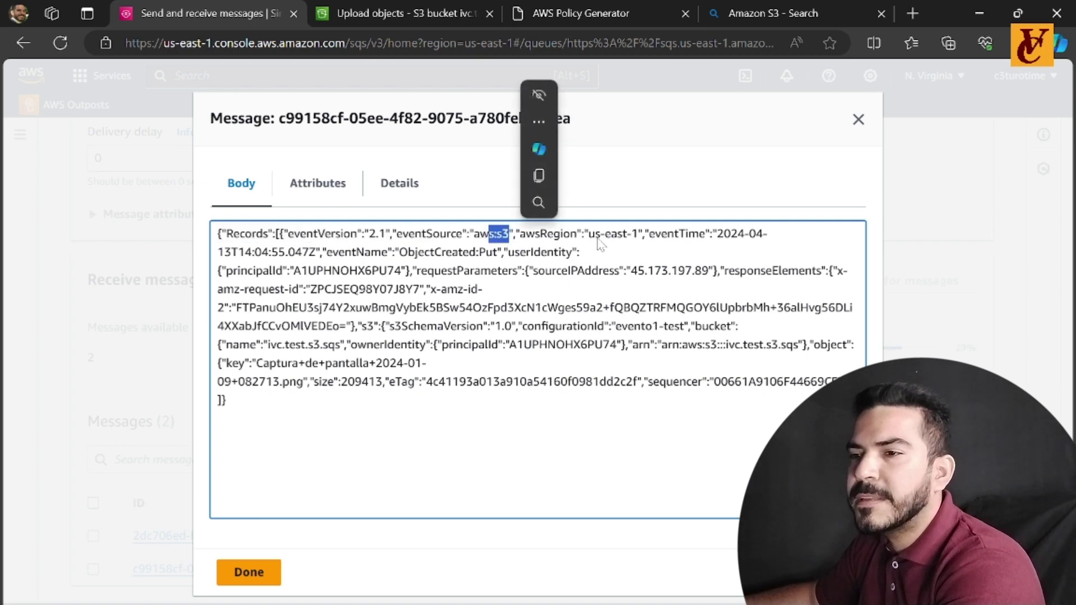
{"action": "left_click_drag", "start_coordinate": [586, 234], "coordinate": [644, 234]}
{"action": "left_click", "coordinate": [659, 242]}
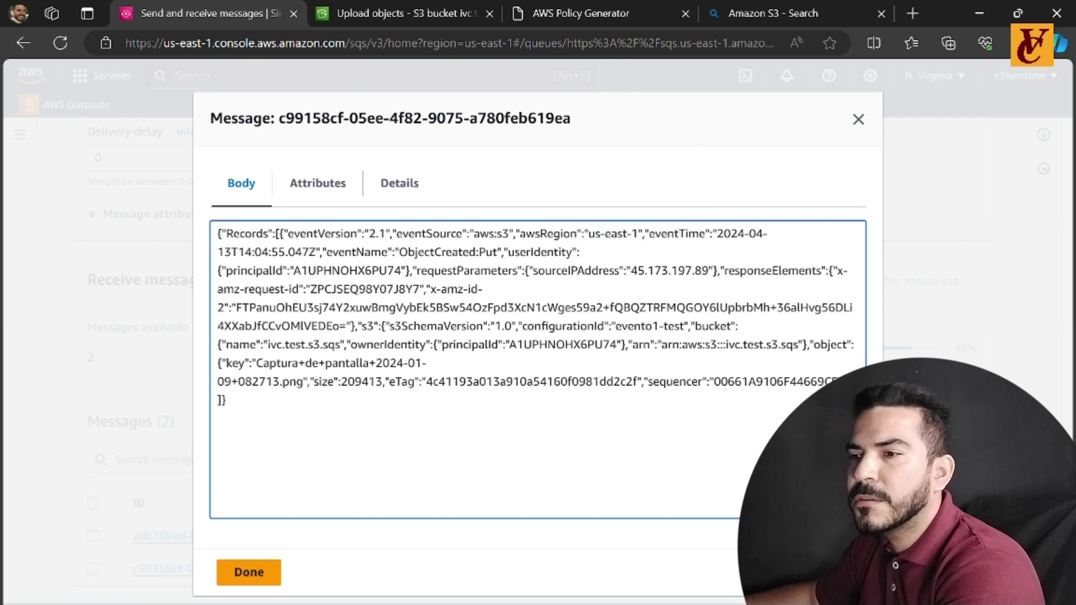
{"action": "left_click_drag", "start_coordinate": [717, 234], "coordinate": [769, 234]}
{"action": "left_click_drag", "start_coordinate": [238, 252], "coordinate": [318, 233]}
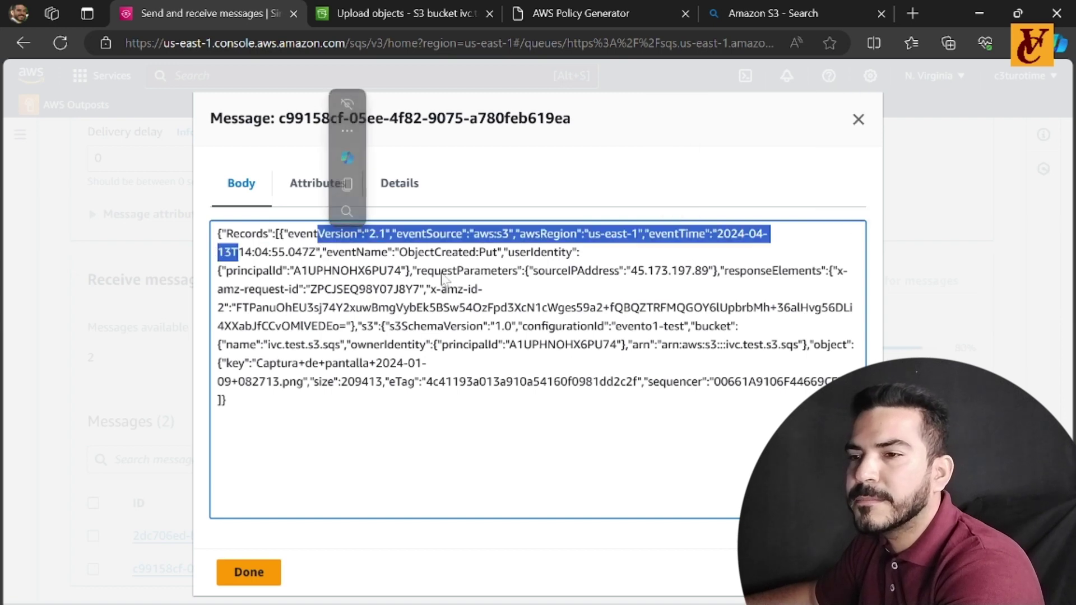
{"action": "left_click_drag", "start_coordinate": [381, 252], "coordinate": [578, 252]}
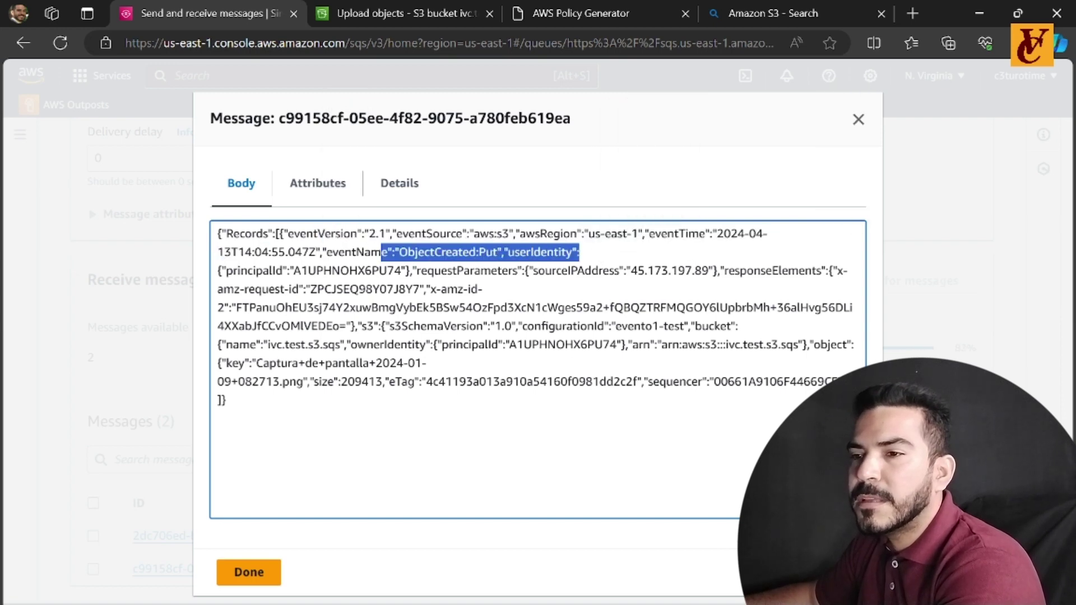
{"action": "left_click", "coordinate": [579, 252]}
{"action": "double_click", "coordinate": [487, 252]}
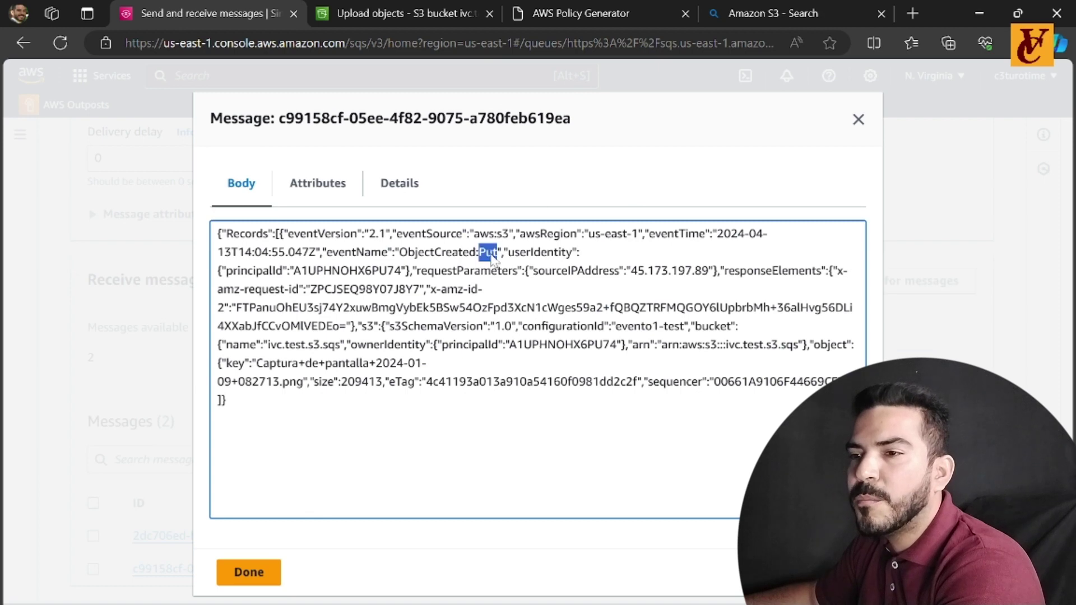
Examine the user identity, the request's source IP address and the response elements in the message body.
{"action": "double_click", "coordinate": [540, 252]}
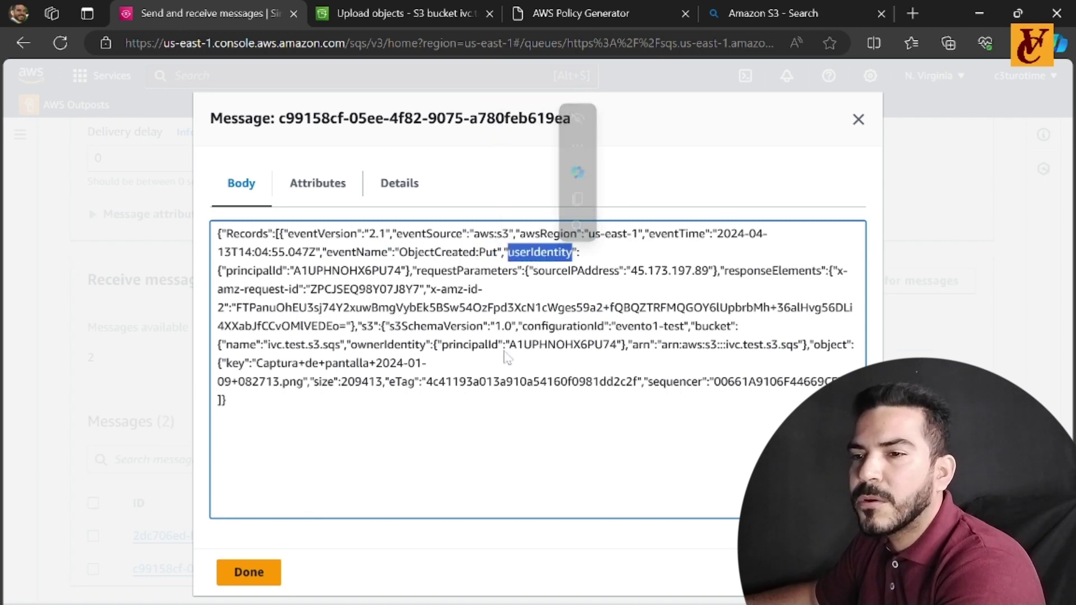
{"action": "left_click", "coordinate": [267, 314]}
{"action": "left_click_drag", "start_coordinate": [315, 270], "coordinate": [470, 271]}
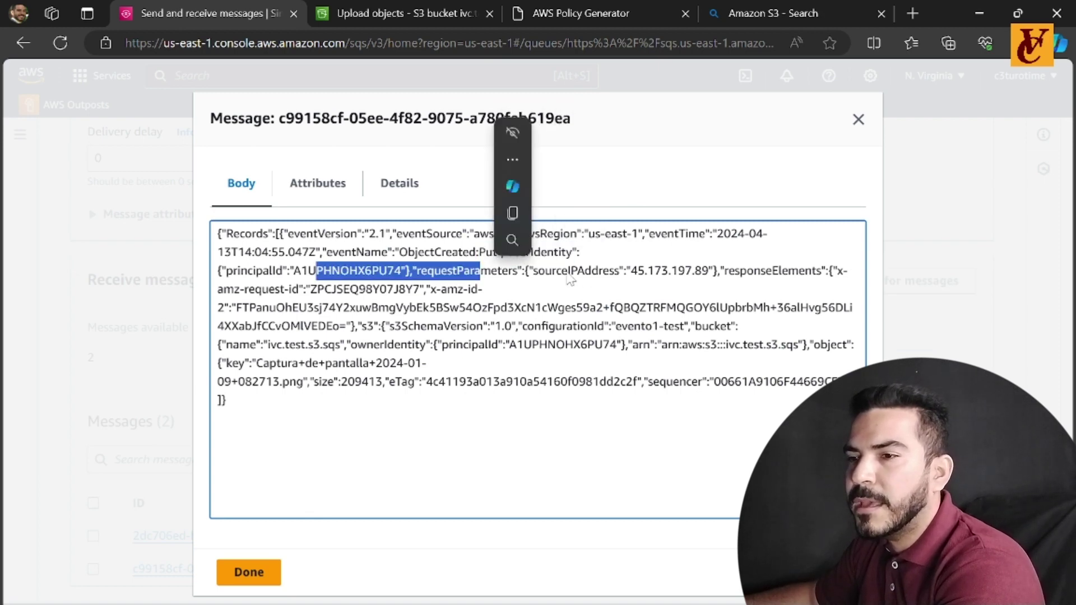
{"action": "left_click_drag", "start_coordinate": [625, 270], "coordinate": [728, 271]}
{"action": "left_click", "coordinate": [807, 273]}
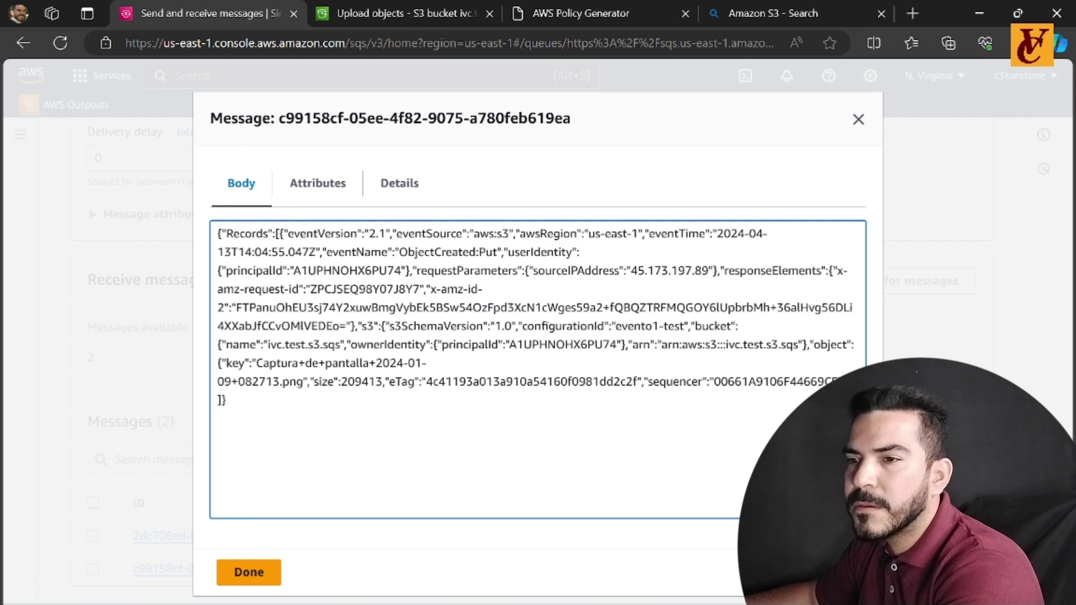
{"action": "left_click_drag", "start_coordinate": [306, 289], "coordinate": [814, 307]}
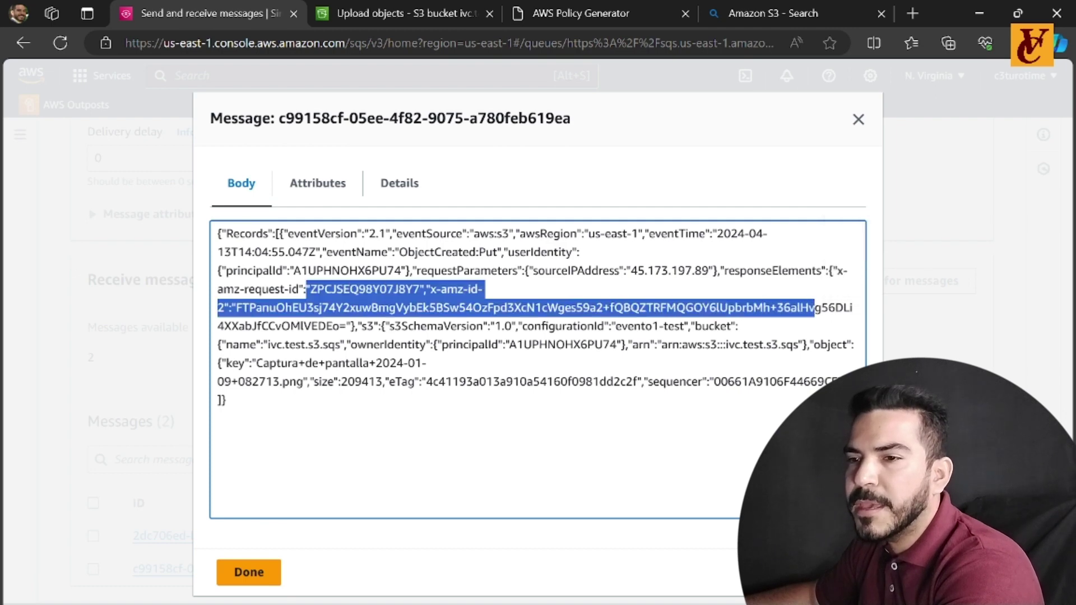
{"action": "left_click", "coordinate": [814, 307]}
Examine the bucket name, bucket ARN and the uploaded object's key, size and eTag in the message body.
{"action": "left_click_drag", "start_coordinate": [222, 344], "coordinate": [351, 344]}
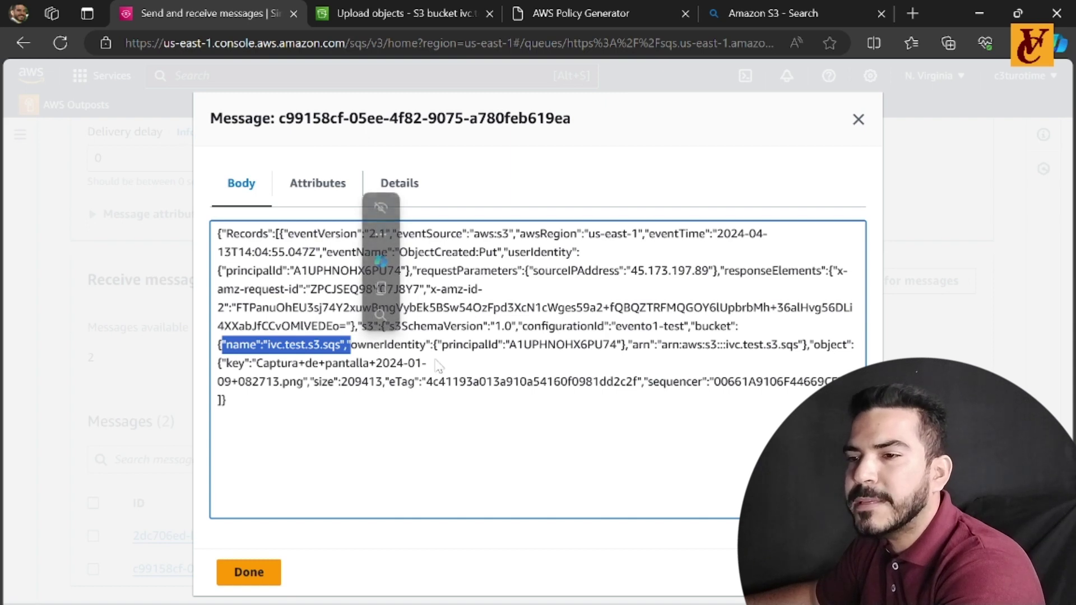
{"action": "left_click", "coordinate": [376, 408]}
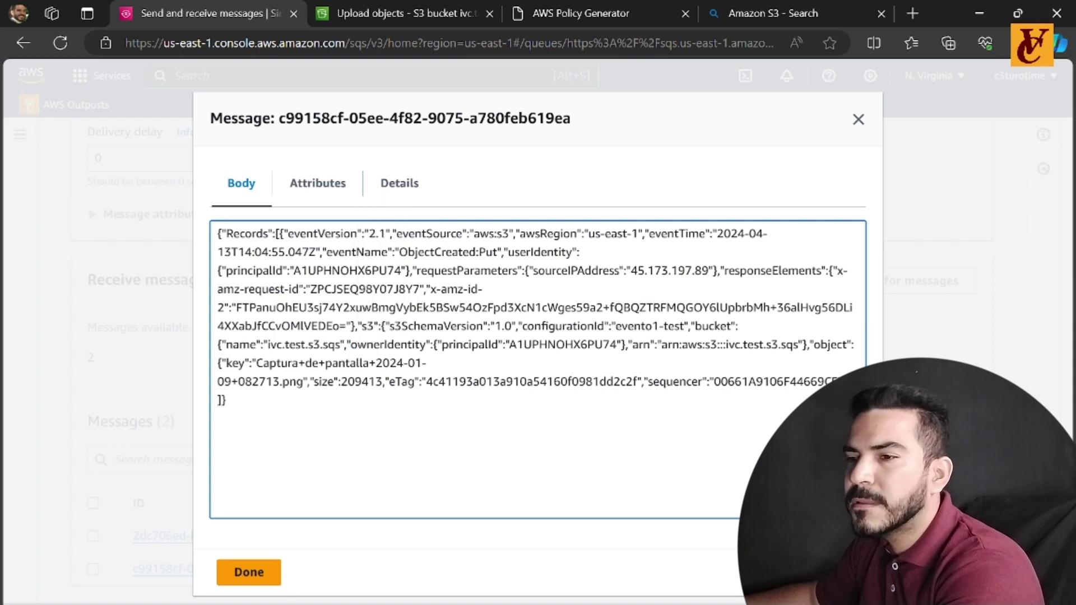
{"action": "left_click_drag", "start_coordinate": [652, 344], "coordinate": [798, 344]}
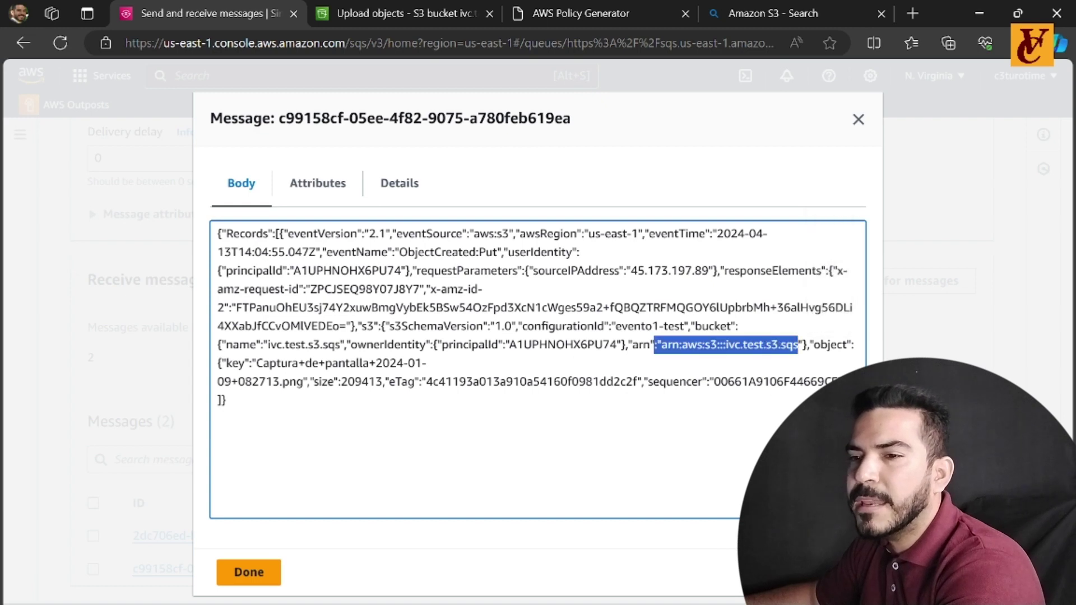
{"action": "left_click", "coordinate": [616, 488]}
{"action": "double_click", "coordinate": [832, 344]}
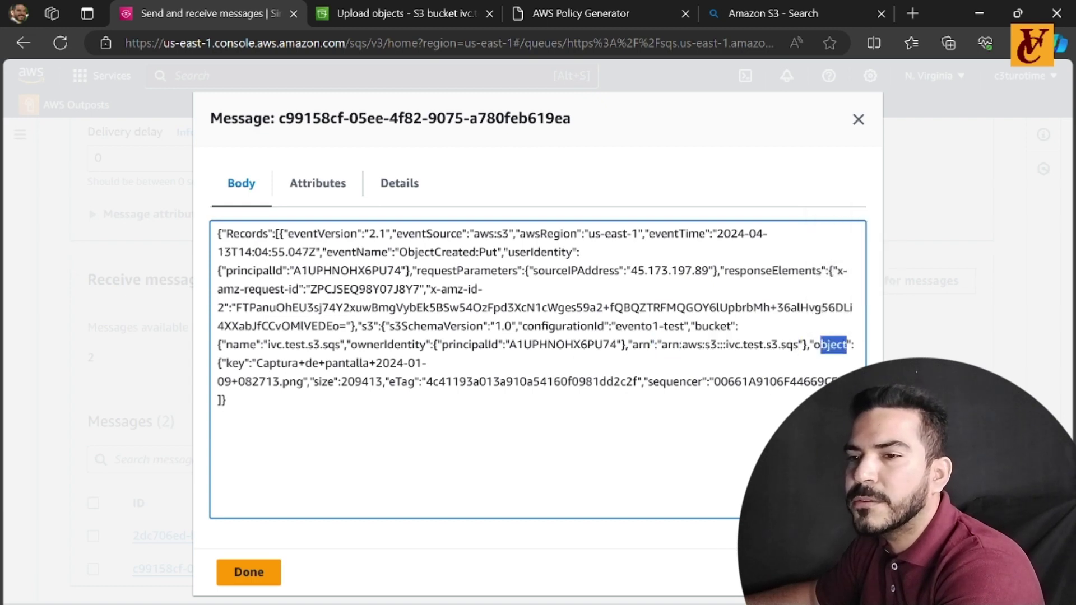
{"action": "left_click", "coordinate": [833, 343]}
{"action": "left_click_drag", "start_coordinate": [217, 363], "coordinate": [226, 400]}
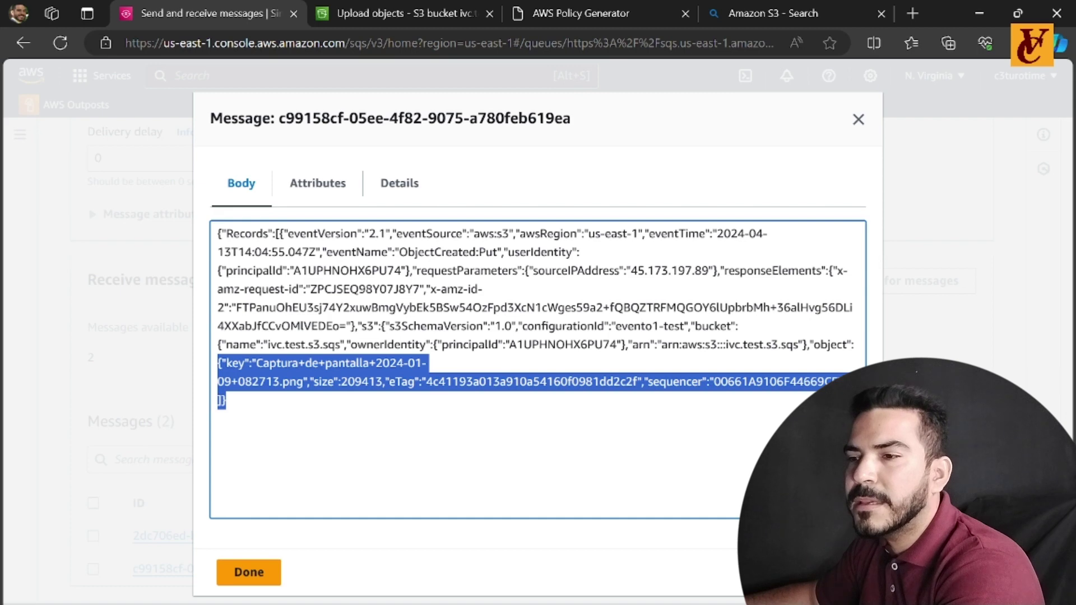
{"action": "left_click", "coordinate": [581, 480]}
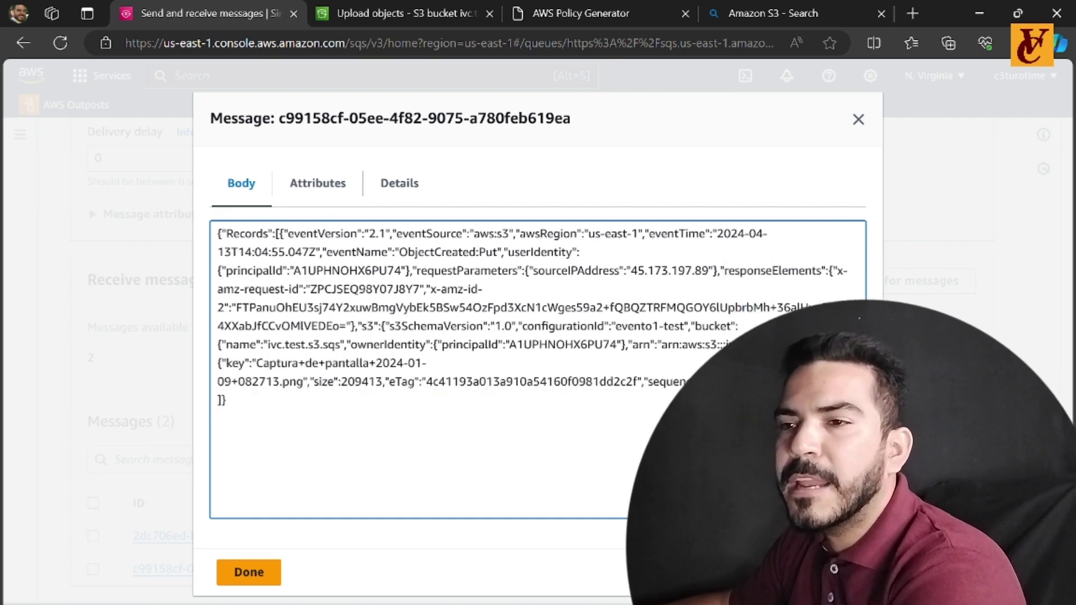